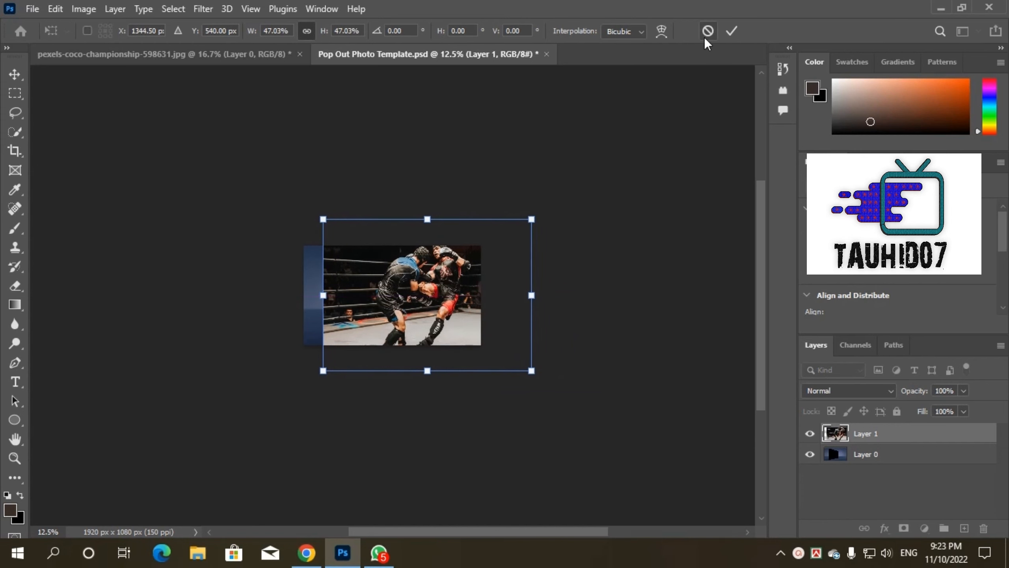
Make the fighters photo layer see-through by setting its fill to about 54%
{"action": "key", "text": "ctrl+plus"}
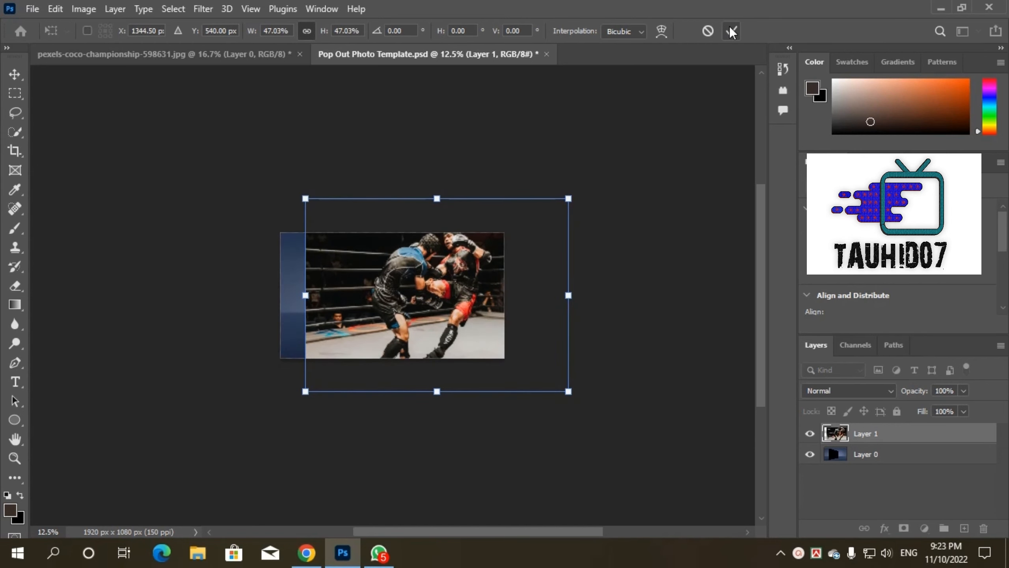
{"action": "key", "text": "ctrl+plus"}
{"action": "key", "text": "ctrl+plus"}
{"action": "key", "text": "ctrl+plus"}
{"action": "left_click", "coordinate": [960, 409]}
{"action": "left_click", "coordinate": [934, 428]}
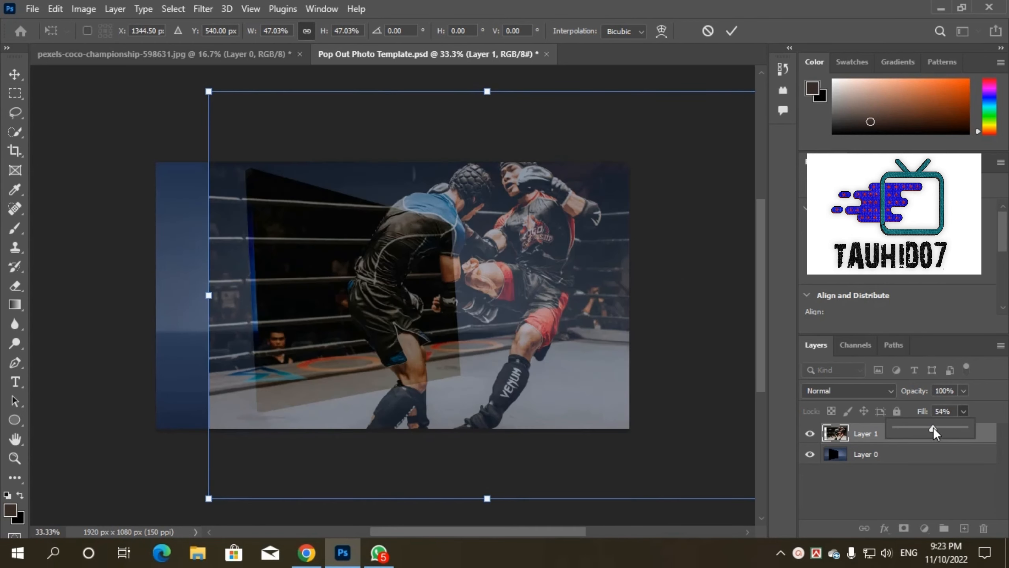
Scale the fighters photo down proportionally to about 29.77% and place it over the black panel
{"action": "left_click_drag", "start_coordinate": [200, 493], "coordinate": [403, 357]}
{"action": "left_click_drag", "start_coordinate": [618, 320], "coordinate": [454, 368]}
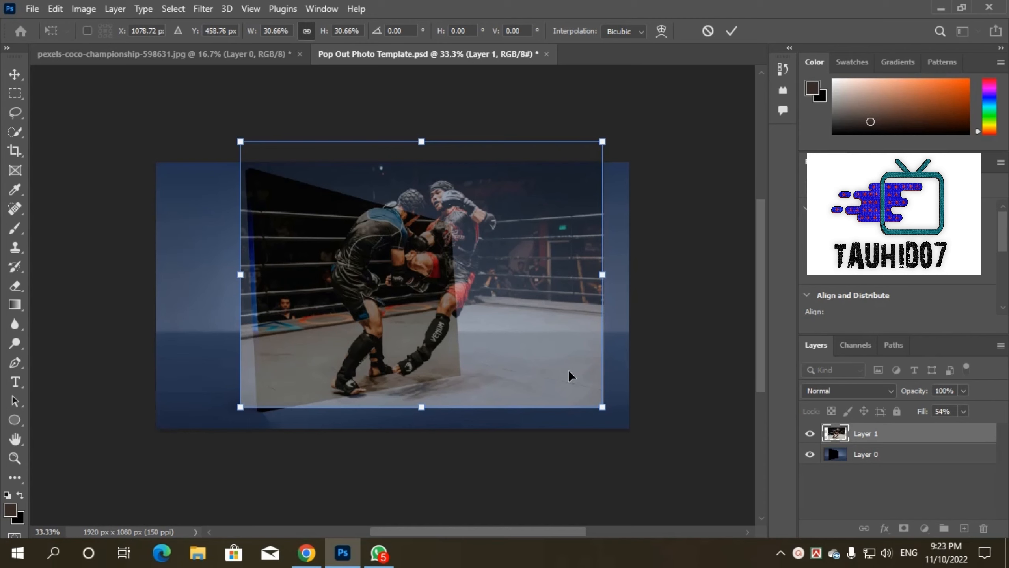
{"action": "key", "text": "Down"}
{"action": "key", "text": "Down"}
{"action": "key", "text": "Down"}
{"action": "key", "text": "Down"}
{"action": "key", "text": "Down"}
{"action": "key", "text": "Down"}
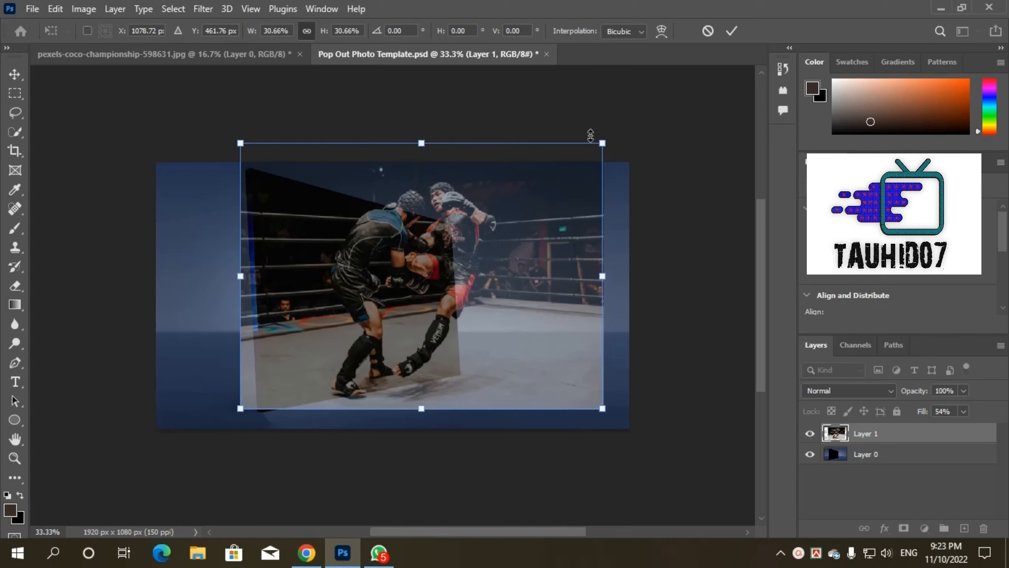
{"action": "left_click_drag", "start_coordinate": [601, 144], "coordinate": [593, 151]}
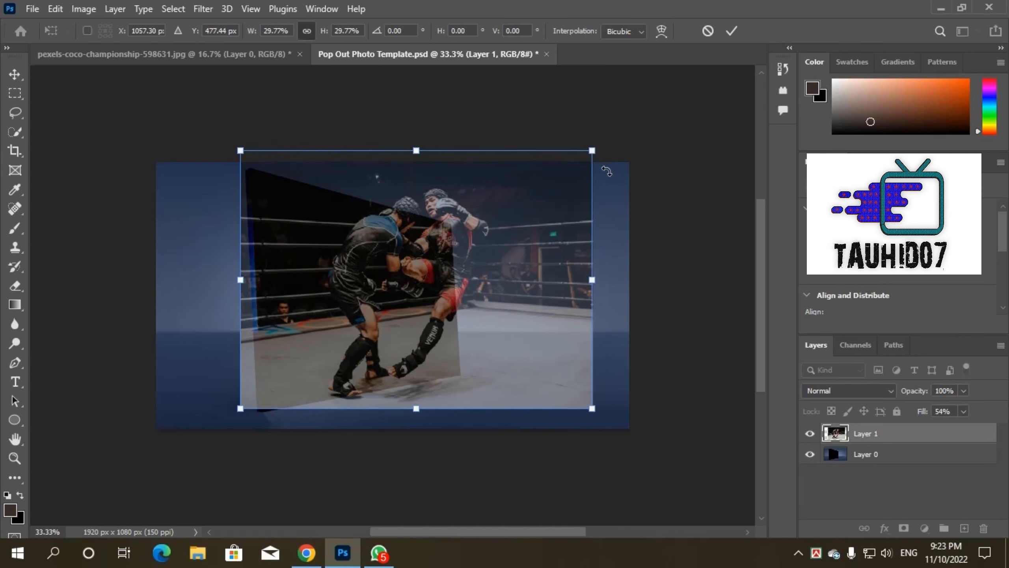
Fine-tune the photo's position over the panel to about X 1072 px, Y 474 px and apply the transform
{"action": "key", "text": "Right"}
{"action": "key", "text": "Right"}
{"action": "key", "text": "Right"}
{"action": "key", "text": "Right"}
{"action": "key", "text": "Right"}
{"action": "key", "text": "Right"}
{"action": "key", "text": "Right"}
{"action": "key", "text": "Right"}
{"action": "key", "text": "Right"}
{"action": "key", "text": "Up"}
{"action": "key", "text": "Up"}
{"action": "key", "text": "Up"}
{"action": "key", "text": "Up"}
{"action": "key", "text": "Up"}
{"action": "key", "text": "Up"}
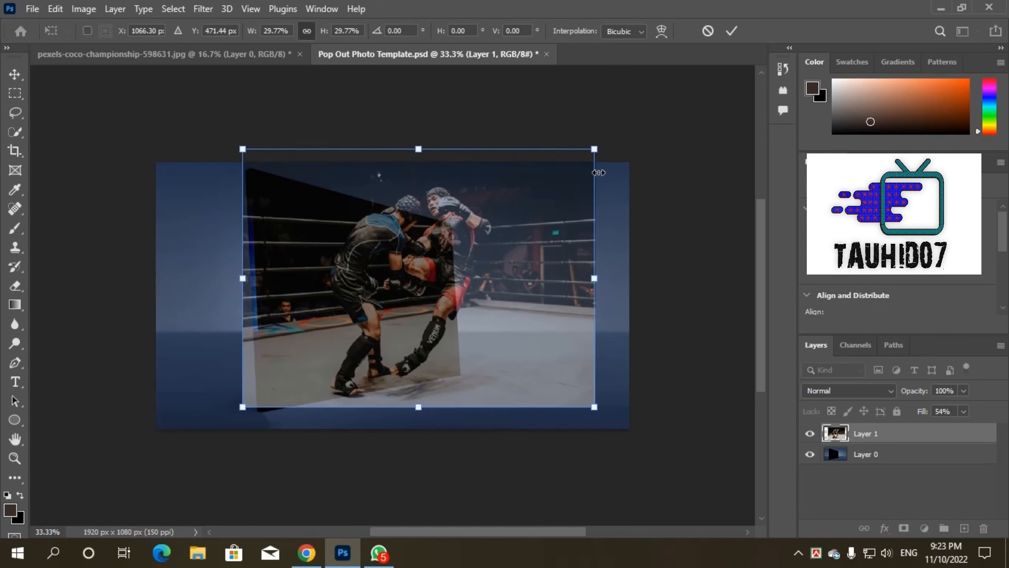
{"action": "key", "text": "Right"}
{"action": "key", "text": "Right"}
{"action": "key", "text": "Right"}
{"action": "key", "text": "Down"}
{"action": "key", "text": "Down"}
{"action": "key", "text": "Down"}
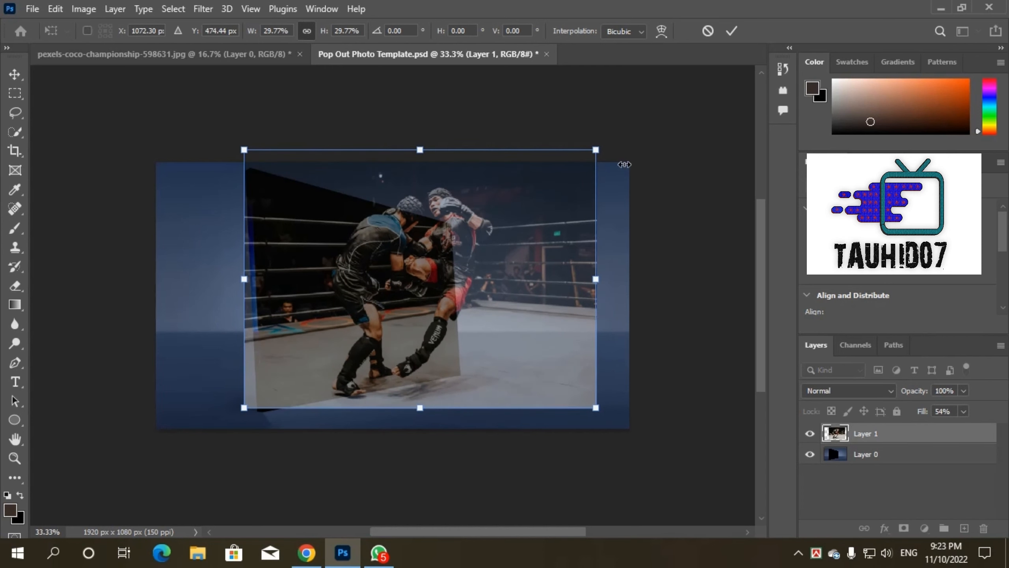
{"action": "left_click", "coordinate": [731, 34]}
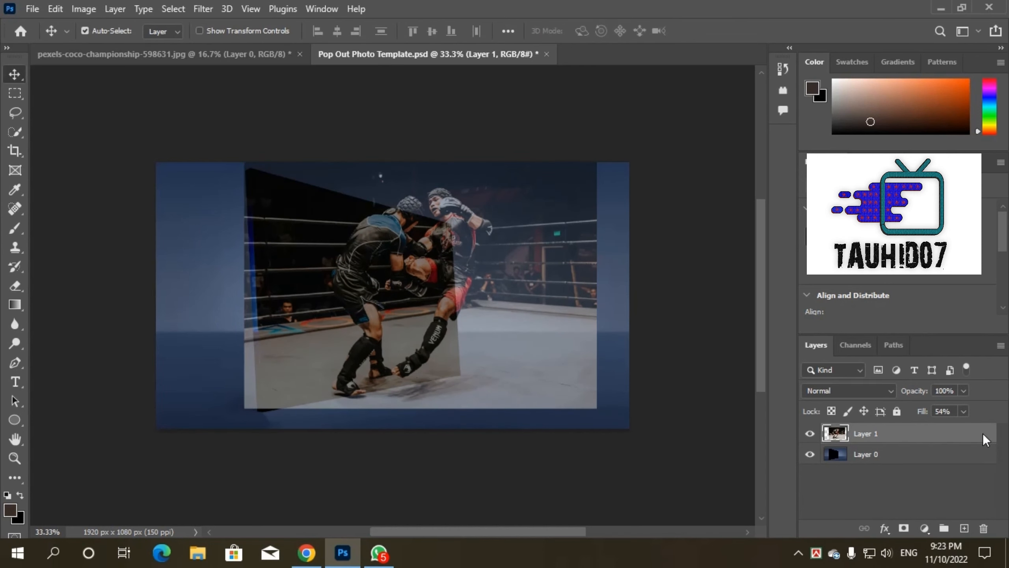
Set Layer 1's fill to 100% and duplicate the layer
{"action": "left_click", "coordinate": [964, 412]}
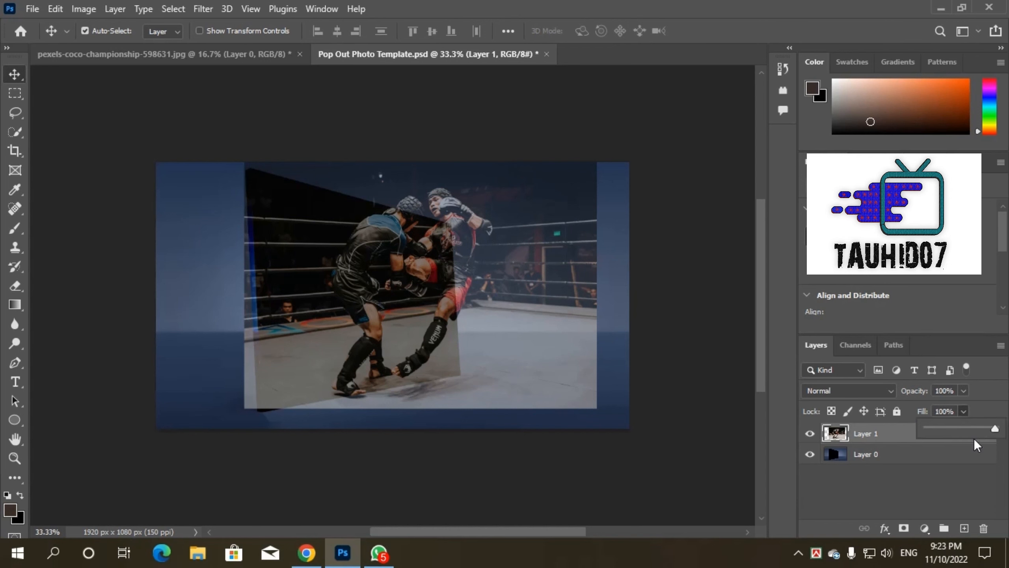
{"action": "left_click", "coordinate": [886, 481]}
{"action": "left_click", "coordinate": [880, 437]}
{"action": "key", "text": "ctrl+j"}
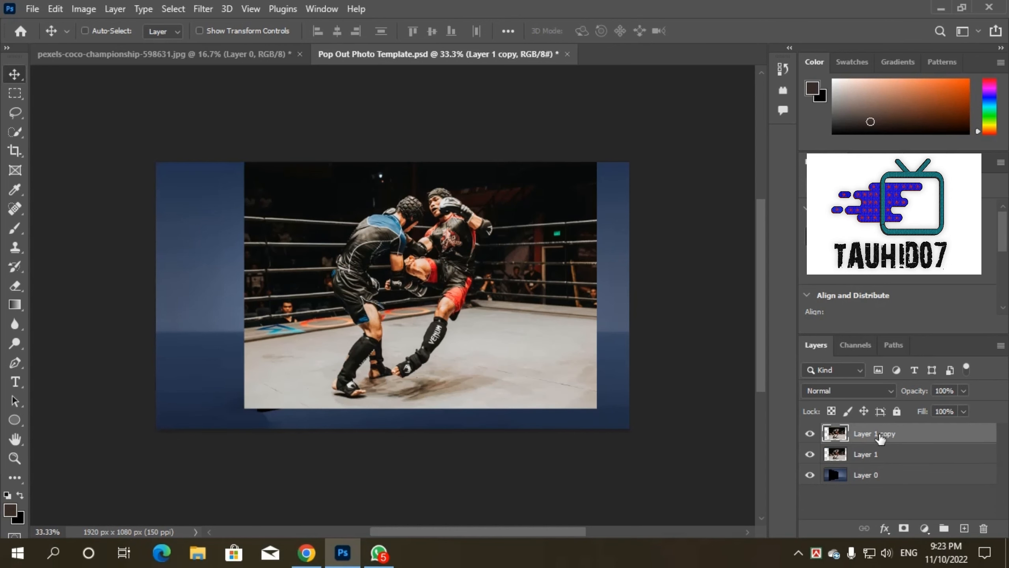
Hide Layer 1 and its copy, and select the panel background on Layer 0
{"action": "key", "text": "ctrl"}
{"action": "left_click", "coordinate": [809, 434]}
{"action": "left_click", "coordinate": [900, 471]}
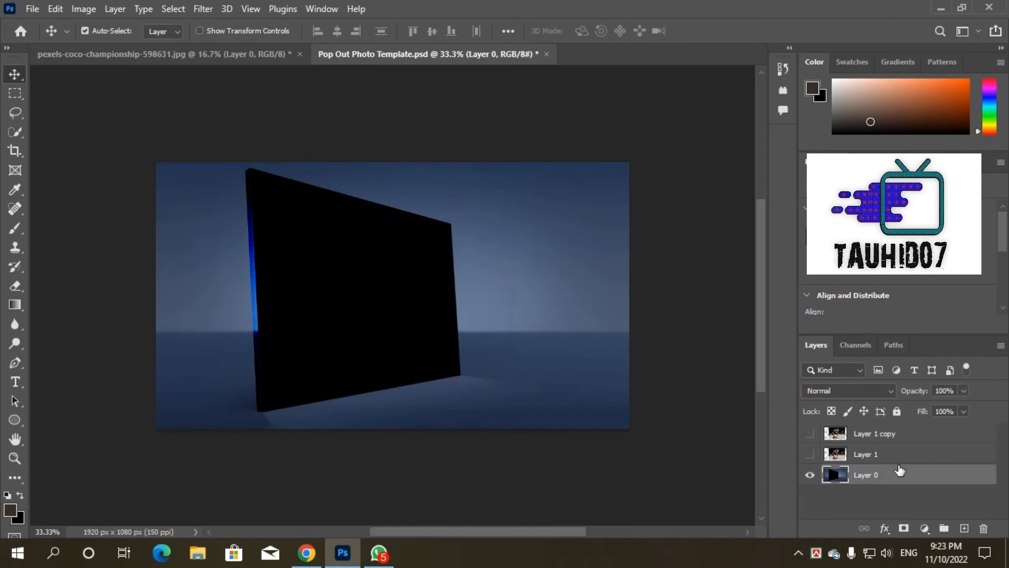
Start a Pen tool path at the upper-left corner of the black panel's front face
{"action": "left_click", "coordinate": [15, 363]}
{"action": "left_click", "coordinate": [63, 362]}
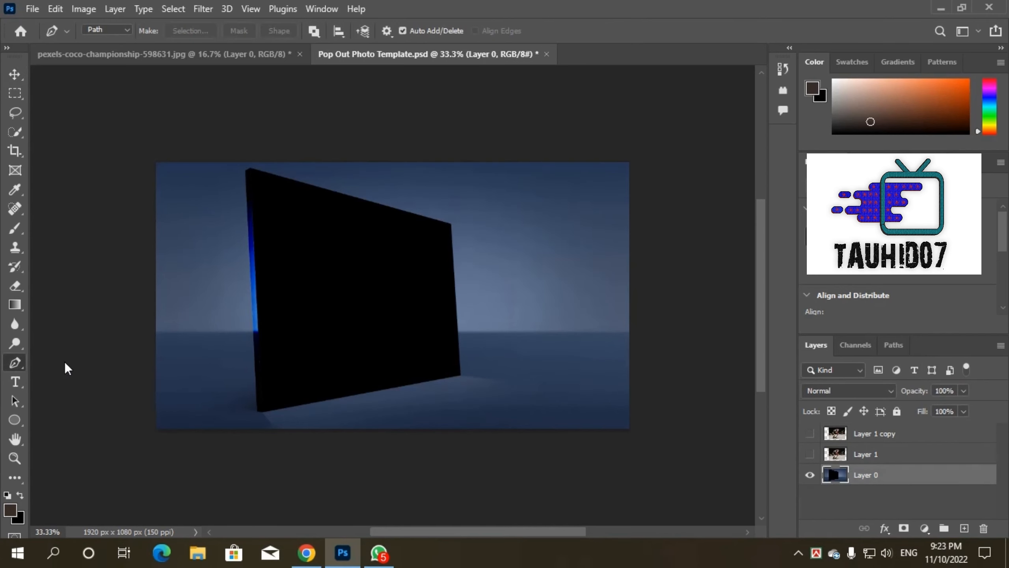
{"action": "left_click", "coordinate": [252, 170]}
{"action": "left_click", "coordinate": [451, 224]}
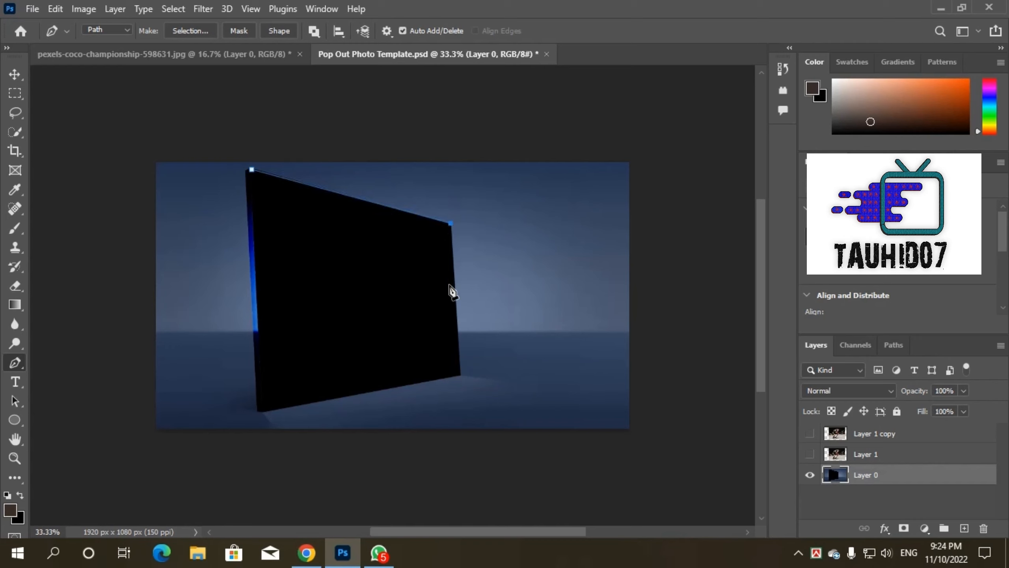
{"action": "left_click", "coordinate": [461, 375]}
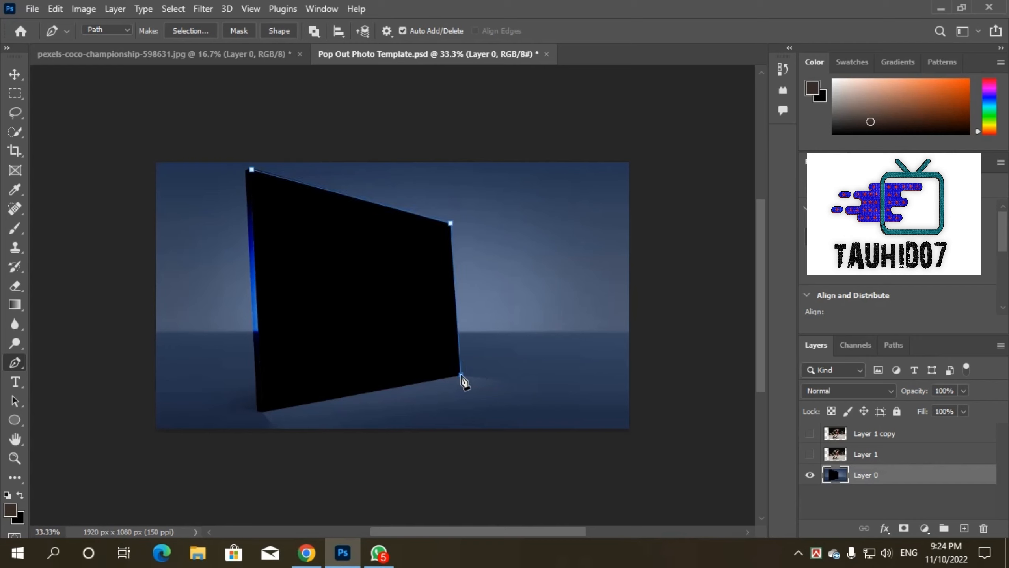
{"action": "left_click", "coordinate": [264, 409]}
{"action": "key", "text": "ctrl+z"}
{"action": "key", "text": "ctrl+z"}
{"action": "key", "text": "ctrl+z"}
Trace the remaining corners of the panel's front face precisely, close the path and convert it into a selection
{"action": "key", "text": "ctrl+plus"}
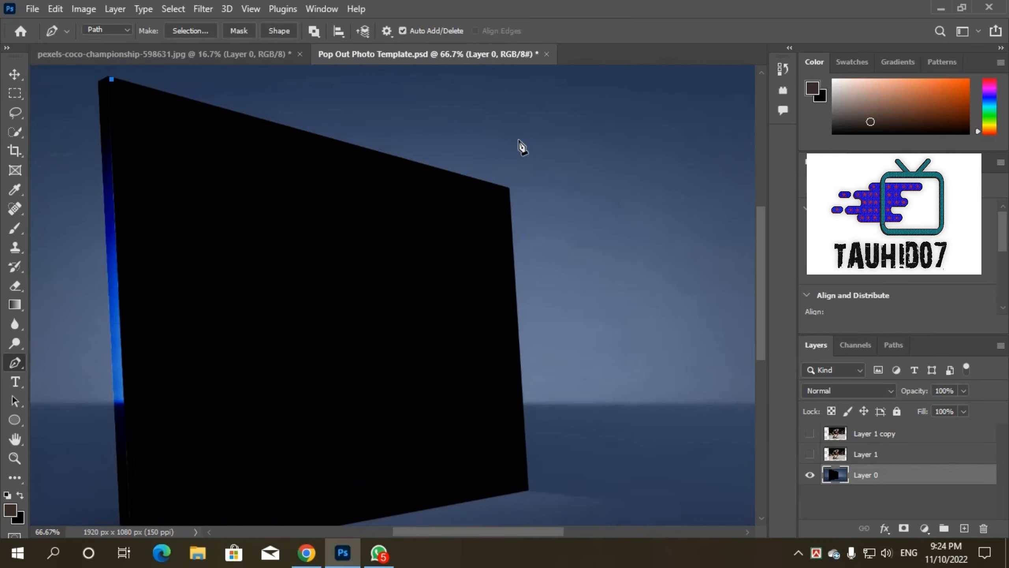
{"action": "left_click", "coordinate": [509, 189]}
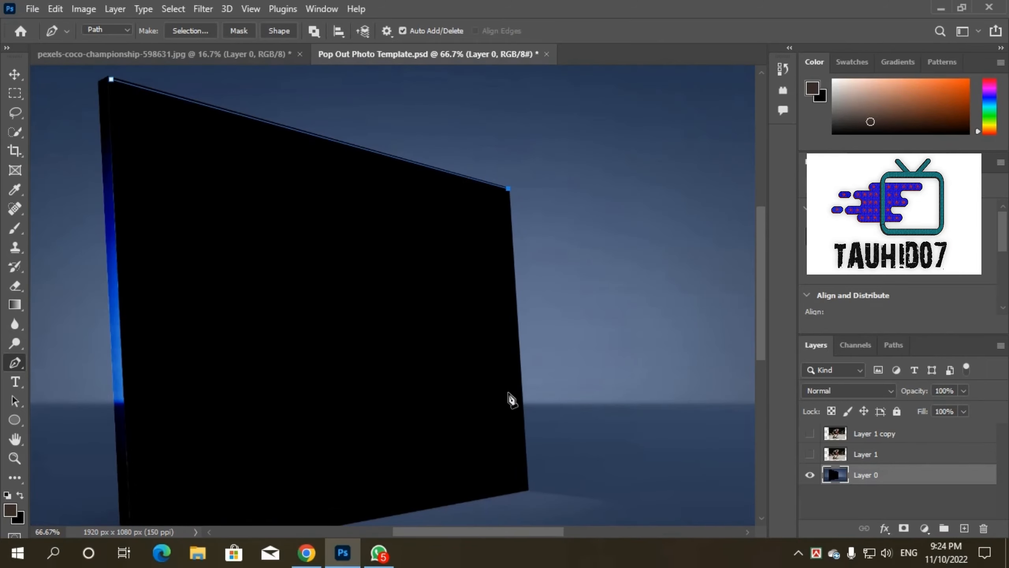
{"action": "left_click", "coordinate": [527, 490]}
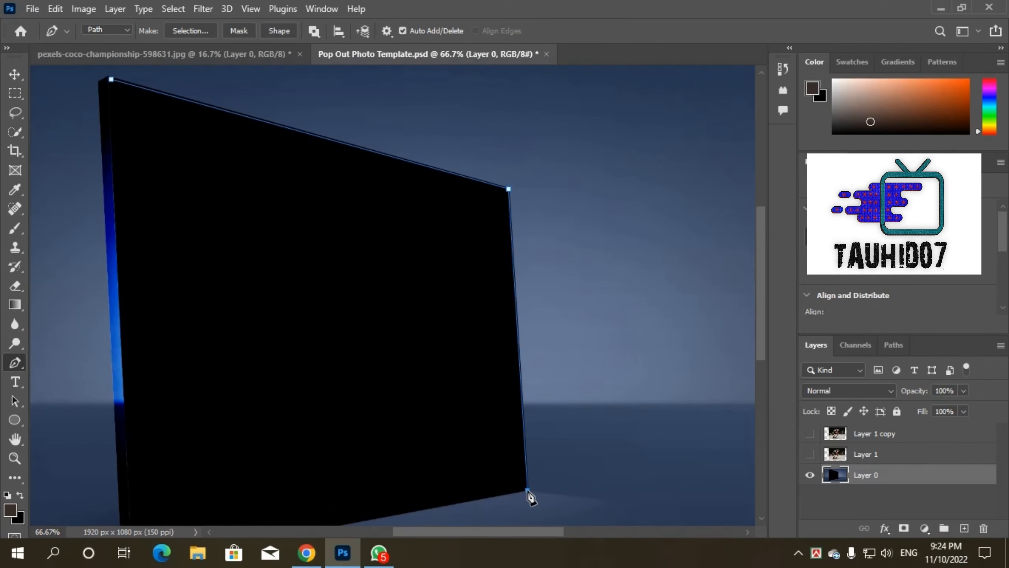
{"action": "scroll", "coordinate": [429, 445], "scroll_direction": "down", "scroll_amount": 3}
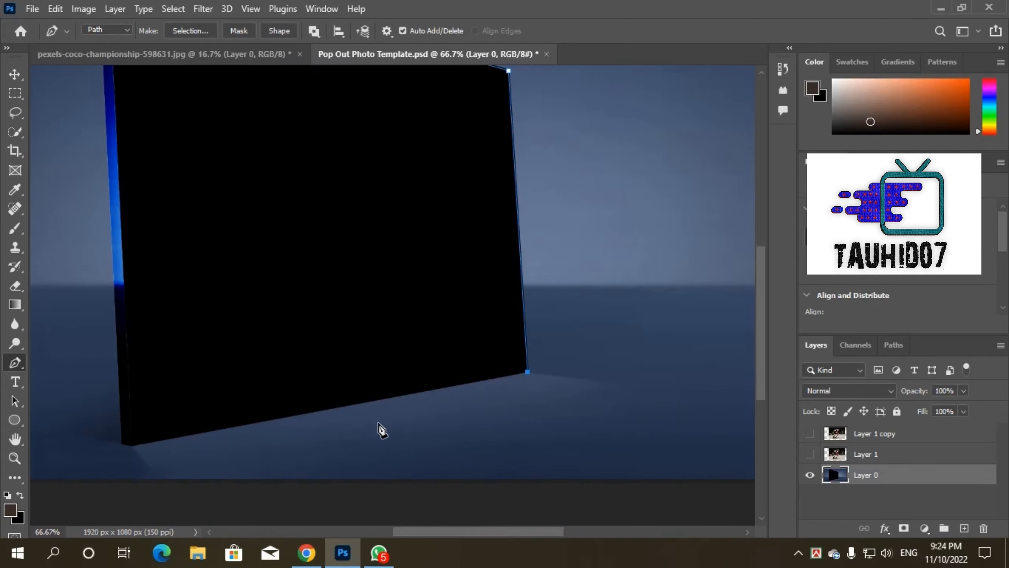
{"action": "left_click", "coordinate": [134, 445]}
{"action": "scroll", "coordinate": [158, 410], "scroll_direction": "up", "scroll_amount": 3}
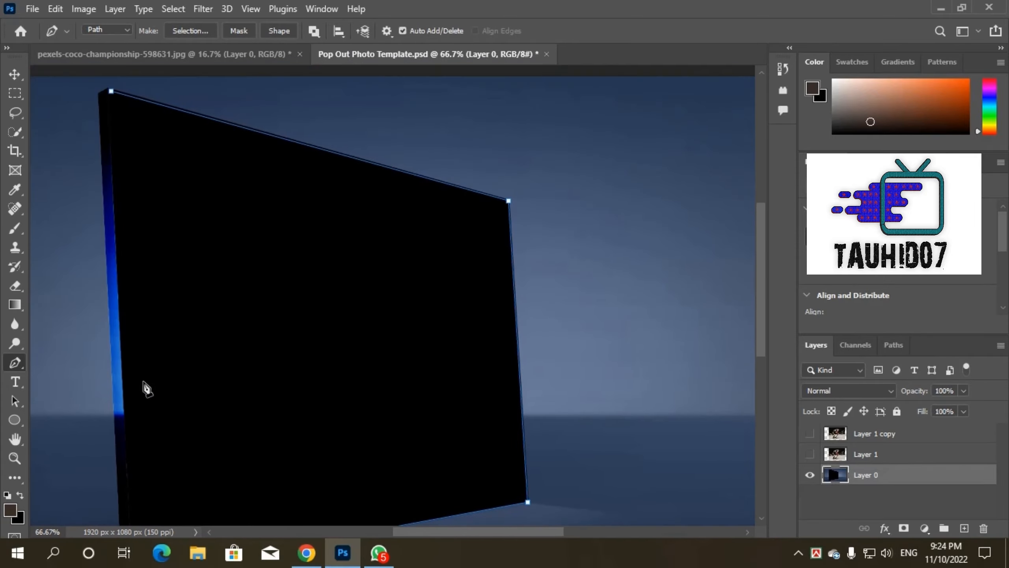
{"action": "left_click", "coordinate": [113, 96]}
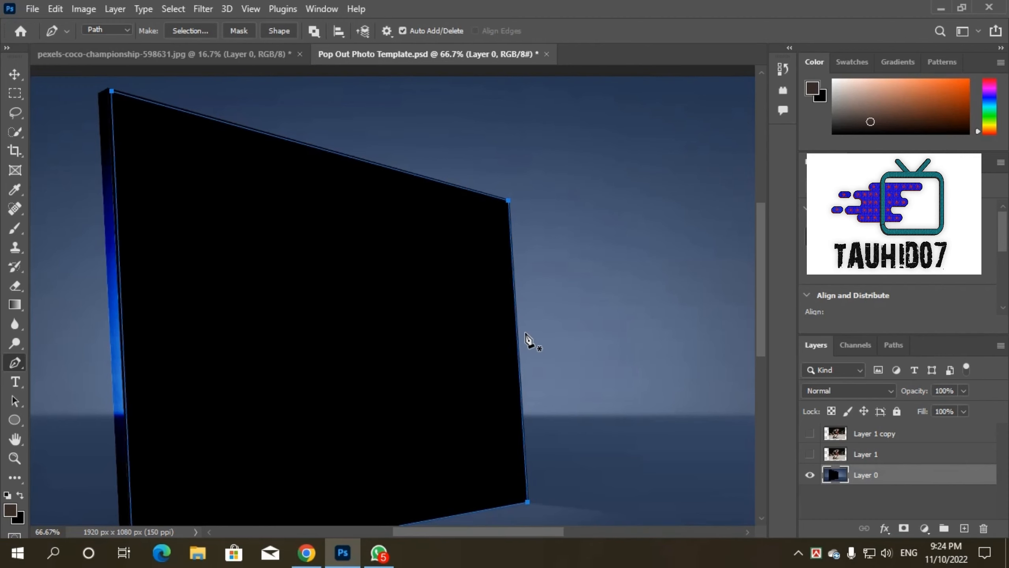
{"action": "key", "text": "ctrl+minus"}
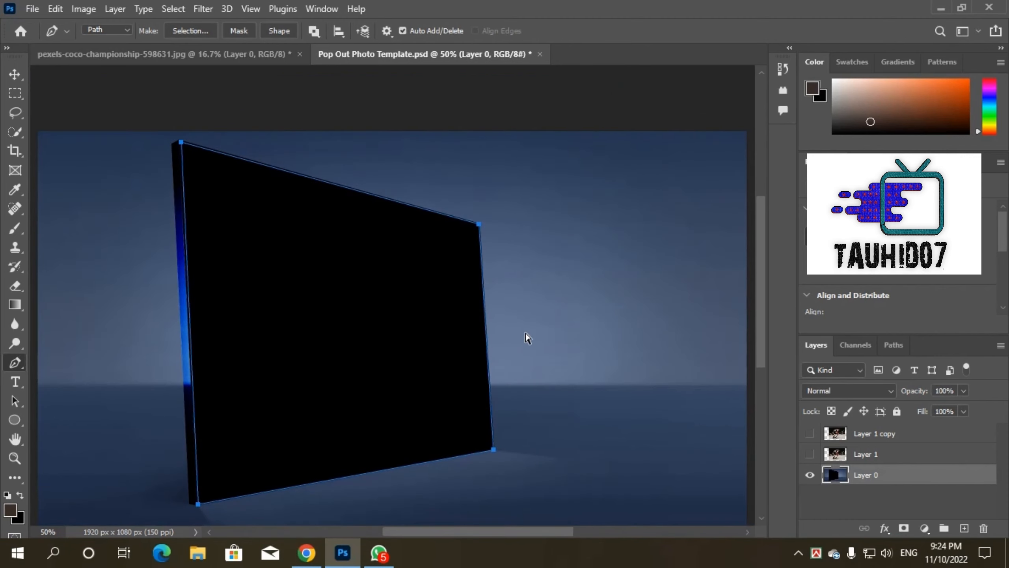
{"action": "key", "text": "ctrl+Return"}
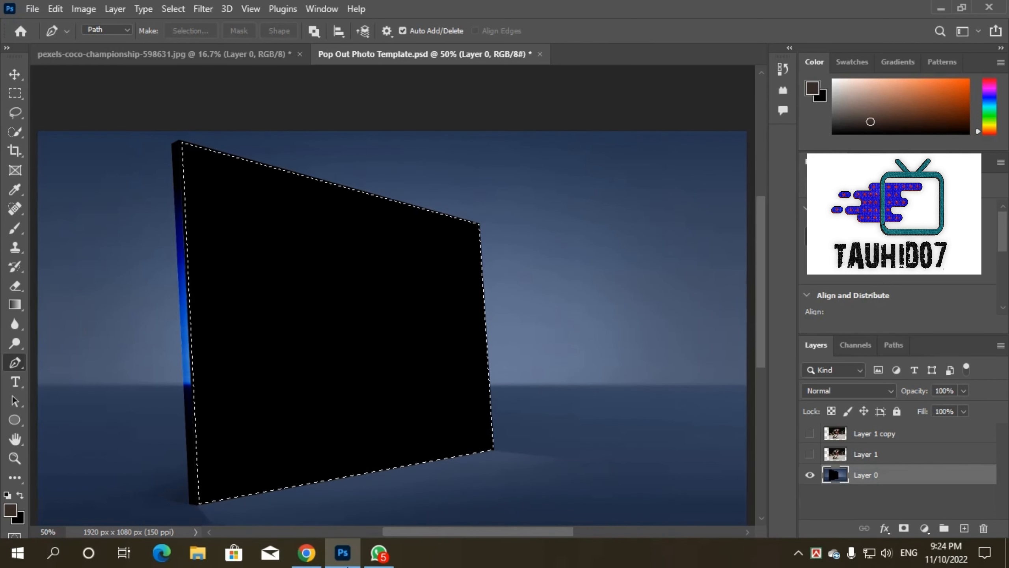
Show Layer 1 and mask it with the panel selection
{"action": "left_click", "coordinate": [810, 454]}
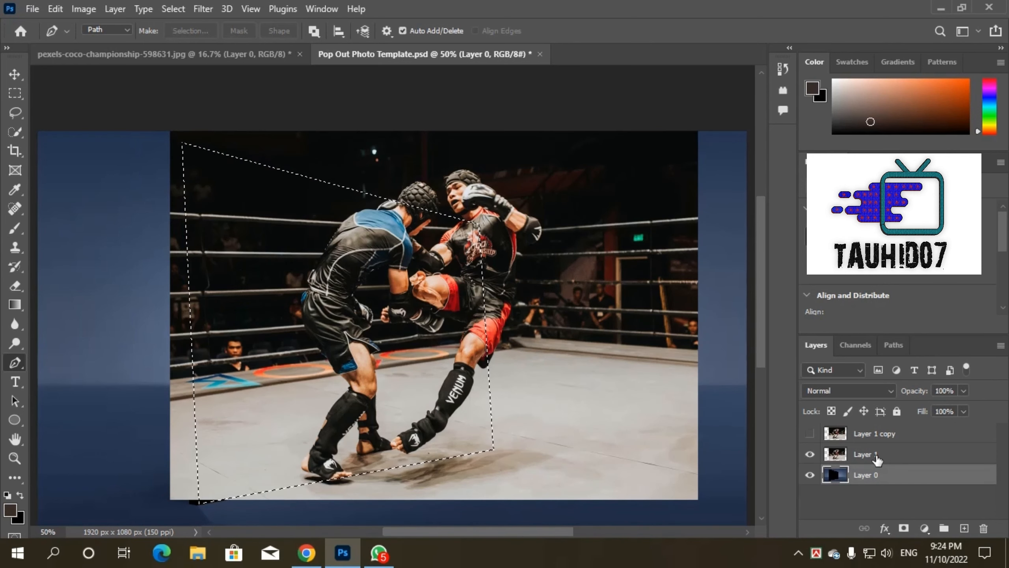
{"action": "left_click", "coordinate": [877, 460]}
{"action": "left_click", "coordinate": [903, 528]}
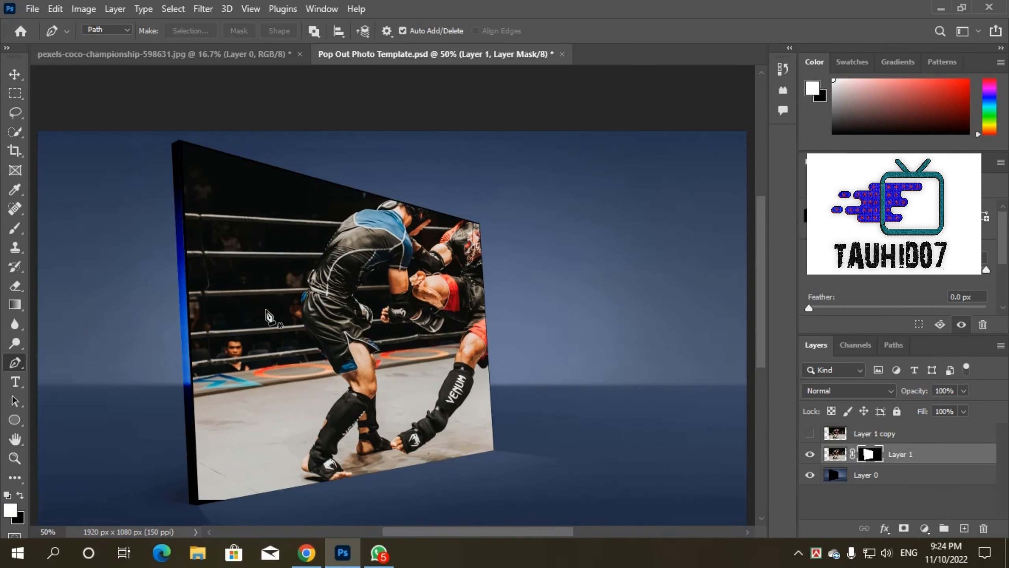
Try nudging the masked photo slightly down, and undo both the nudge and the layer mask
{"action": "left_click", "coordinate": [15, 78]}
{"action": "key", "text": "Down"}
{"action": "key", "text": "Down"}
{"action": "key", "text": "Down"}
{"action": "key", "text": "Down"}
{"action": "key", "text": "Down"}
{"action": "key", "text": "Down"}
{"action": "key", "text": "Down"}
{"action": "key", "text": "Down"}
{"action": "key", "text": "Down"}
{"action": "key", "text": "Down"}
{"action": "key", "text": "Down"}
{"action": "key", "text": "Down"}
{"action": "key", "text": "Down"}
{"action": "key", "text": "Down"}
{"action": "key", "text": "Down"}
{"action": "key", "text": "Down"}
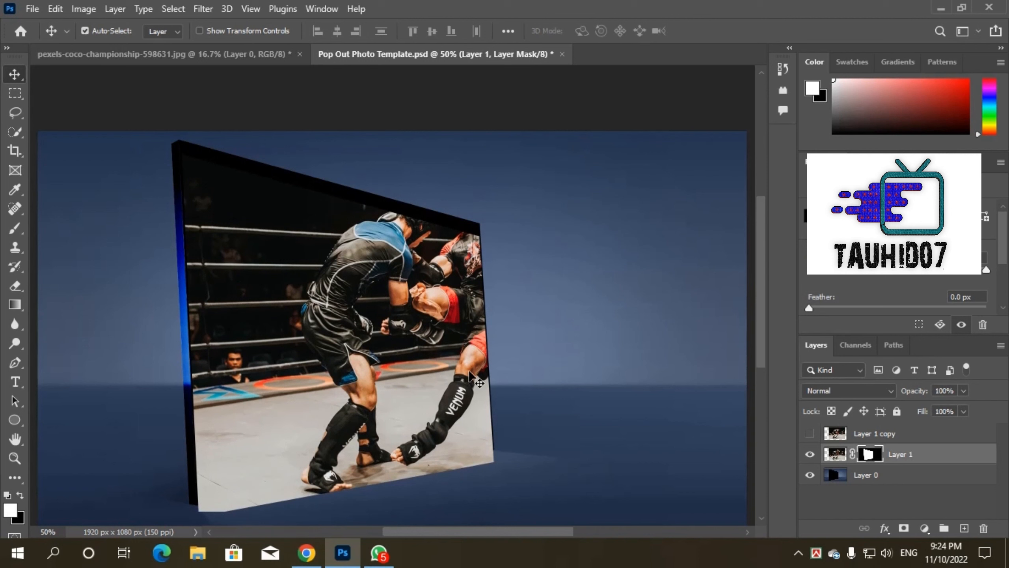
{"action": "key", "text": "ctrl+z"}
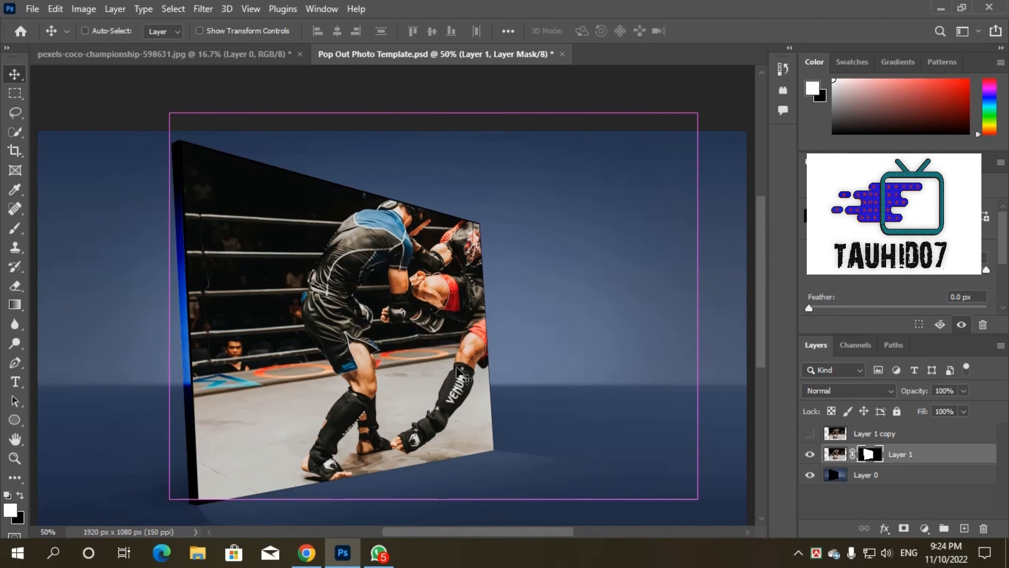
{"action": "key", "text": "ctrl+z"}
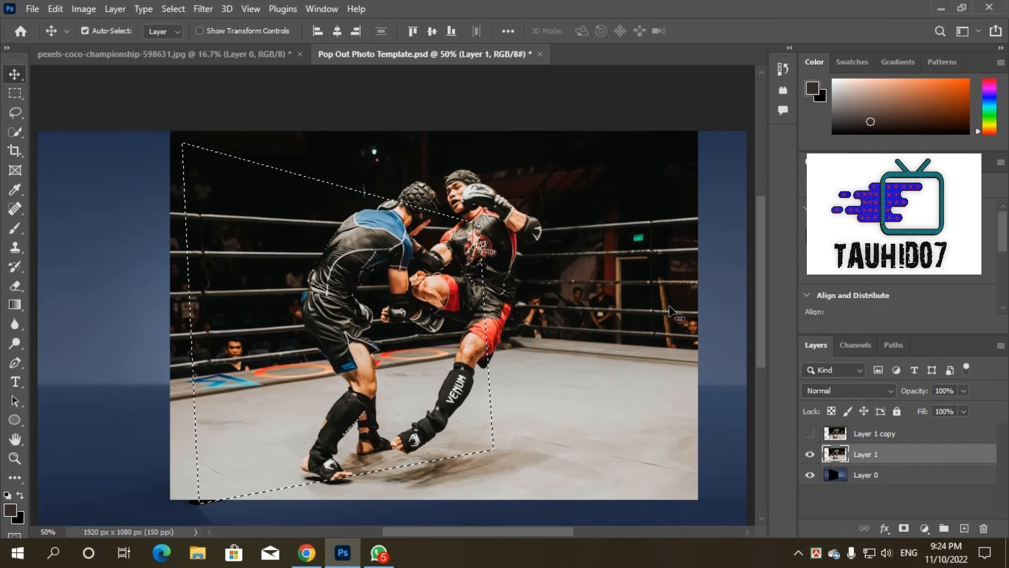
Try shifting the selected part of the Layer 1 photo down and back up
{"action": "key", "text": "shift+Down"}
{"action": "key", "text": "shift+Down"}
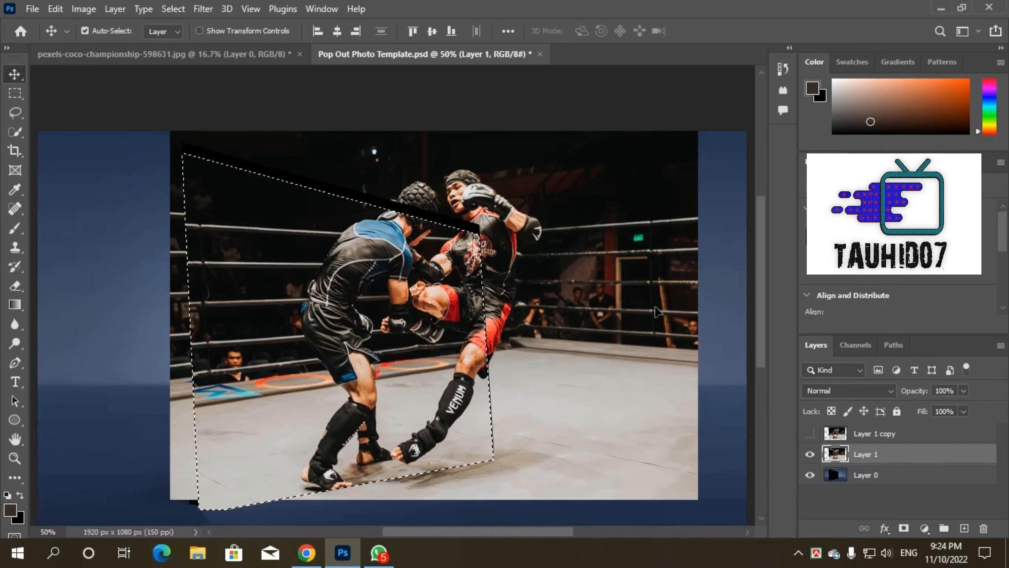
{"action": "key", "text": "shift+Up"}
{"action": "key", "text": "shift+Up"}
{"action": "key", "text": "shift+Up"}
{"action": "key", "text": "shift+Up"}
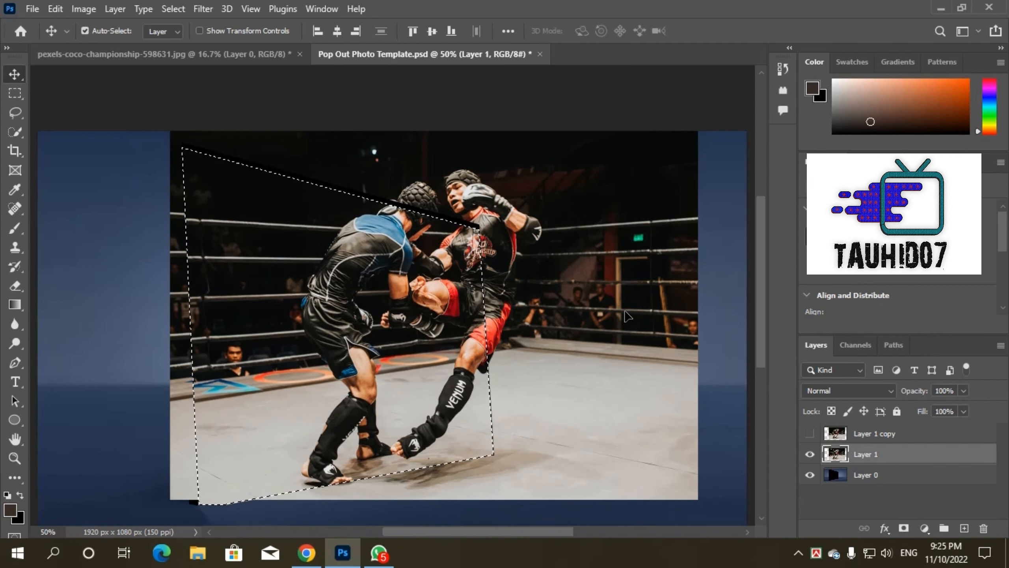
{"action": "key", "text": "shift+Up"}
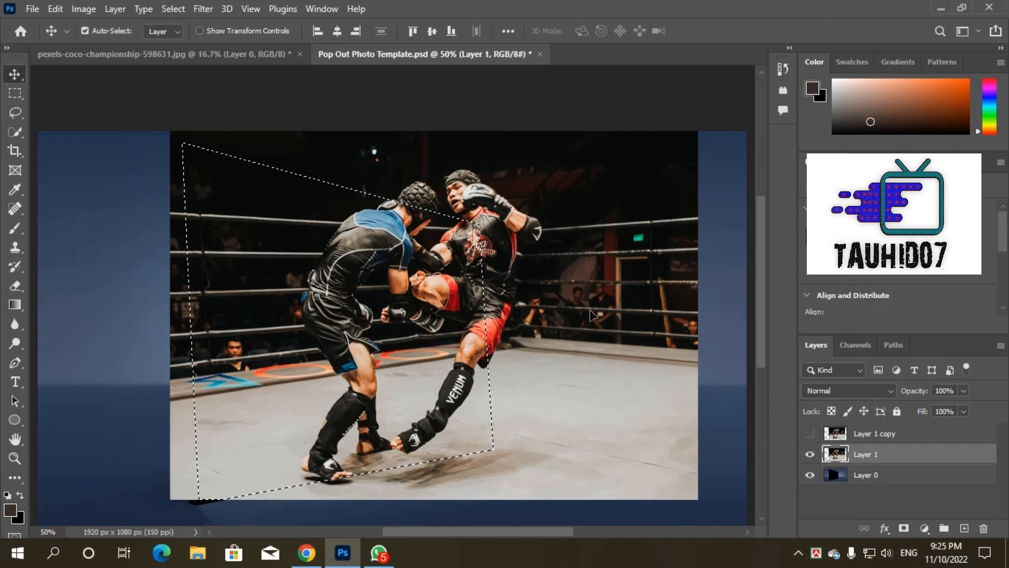
Undo back to the unconverted panel path and lower the whole Layer 1 photo slightly
{"action": "key", "text": "ctrl+z"}
{"action": "key", "text": "ctrl+z"}
{"action": "key", "text": "ctrl+z"}
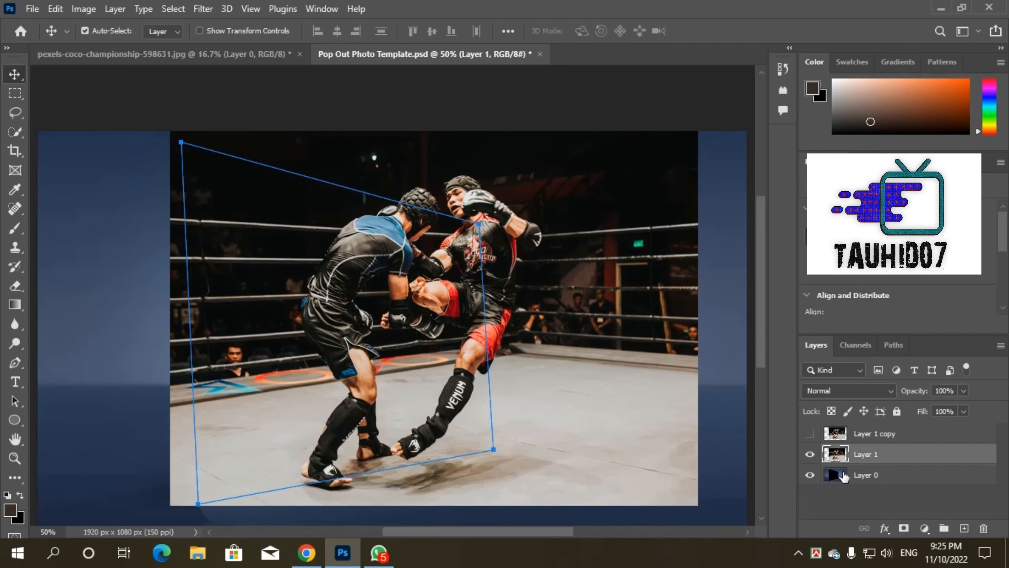
Convert the panel path into a selection and use it to add a layer mask to the visible Layer 1 photo
{"action": "left_click", "coordinate": [809, 453]}
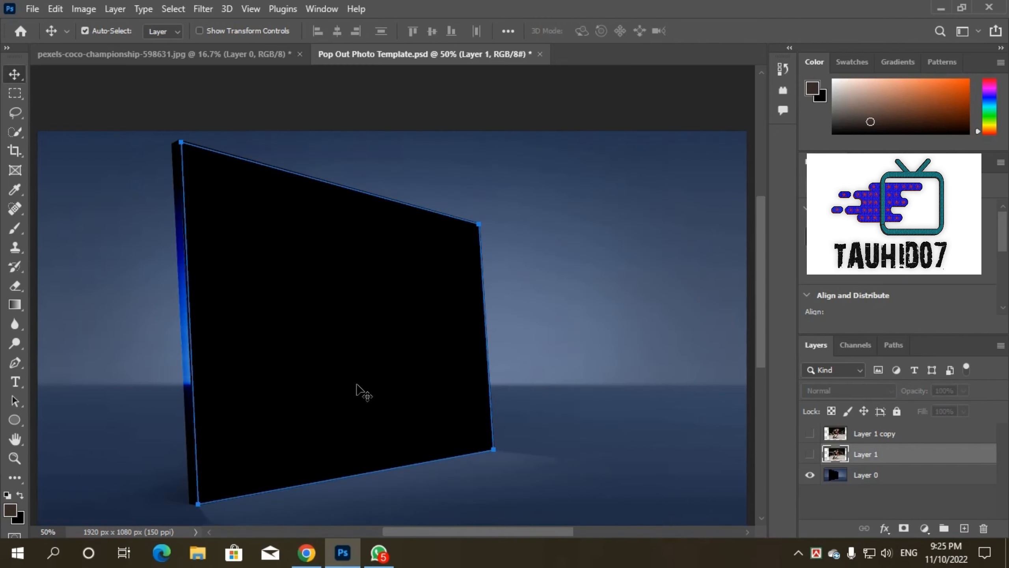
{"action": "key", "text": "ctrl+Return"}
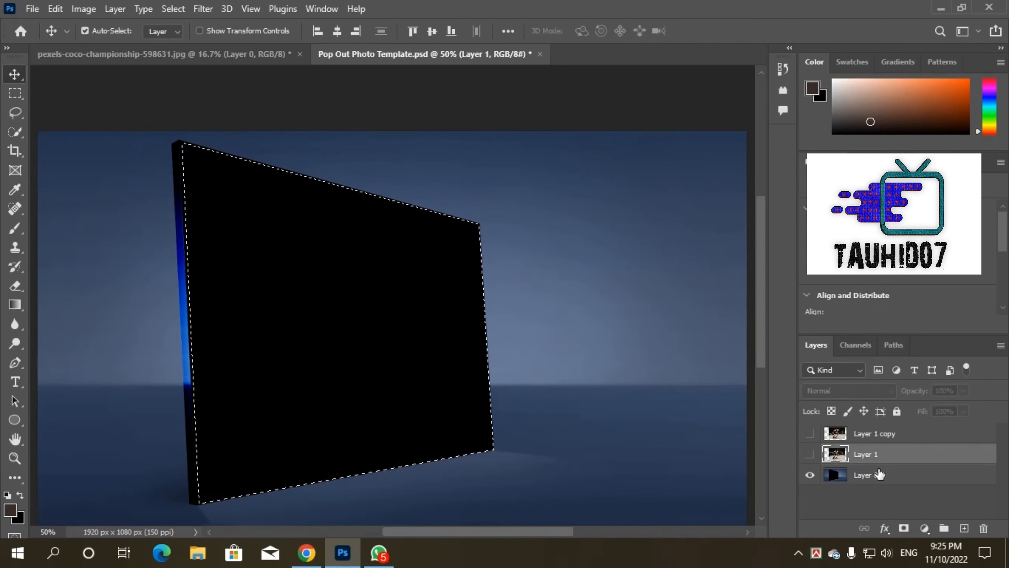
{"action": "left_click", "coordinate": [809, 454]}
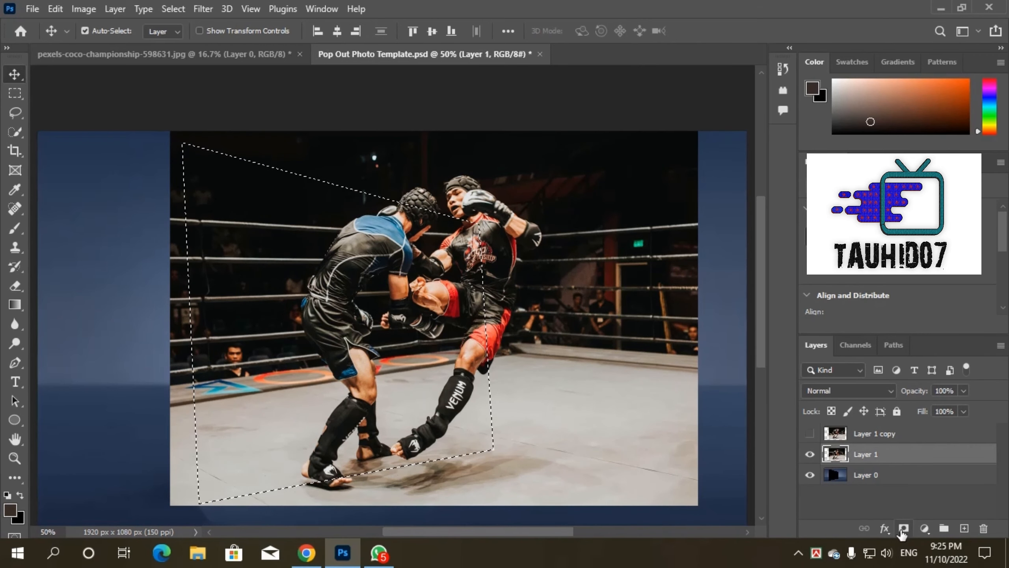
{"action": "left_click", "coordinate": [904, 528]}
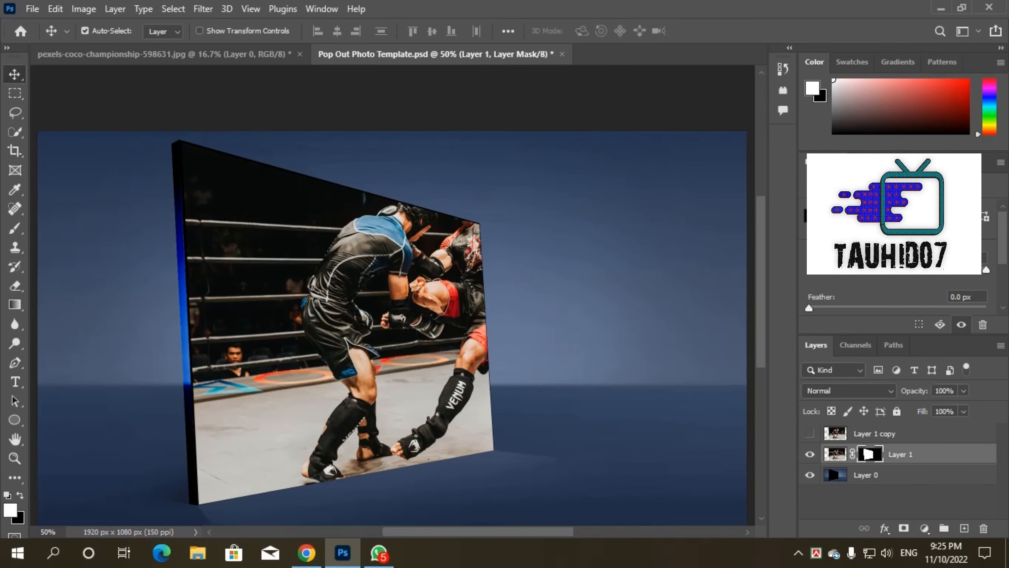
Make Layer 1 copy visible and active, and select both fighters on it with Select Subject
{"action": "left_click", "coordinate": [881, 436]}
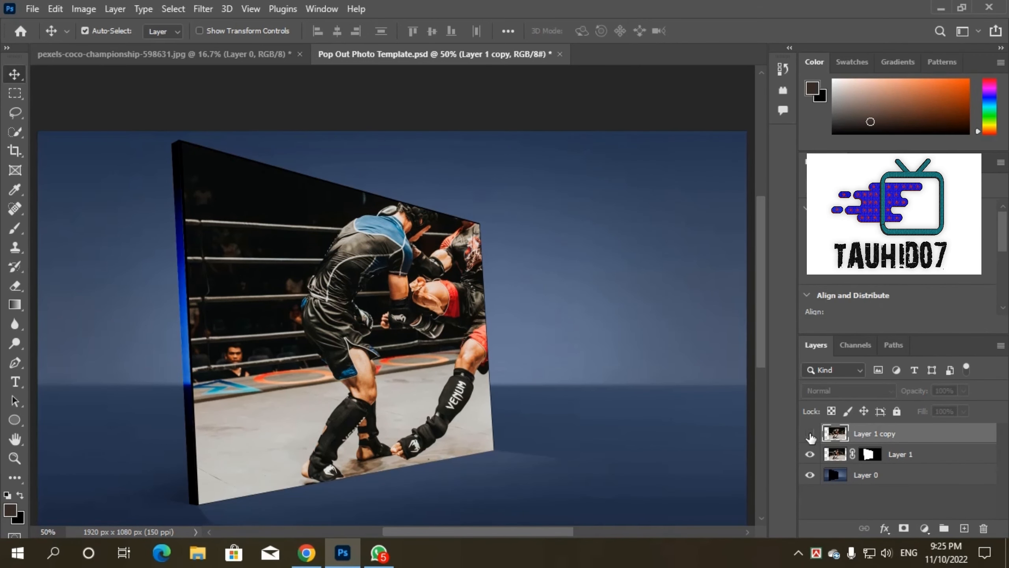
{"action": "left_click", "coordinate": [810, 434]}
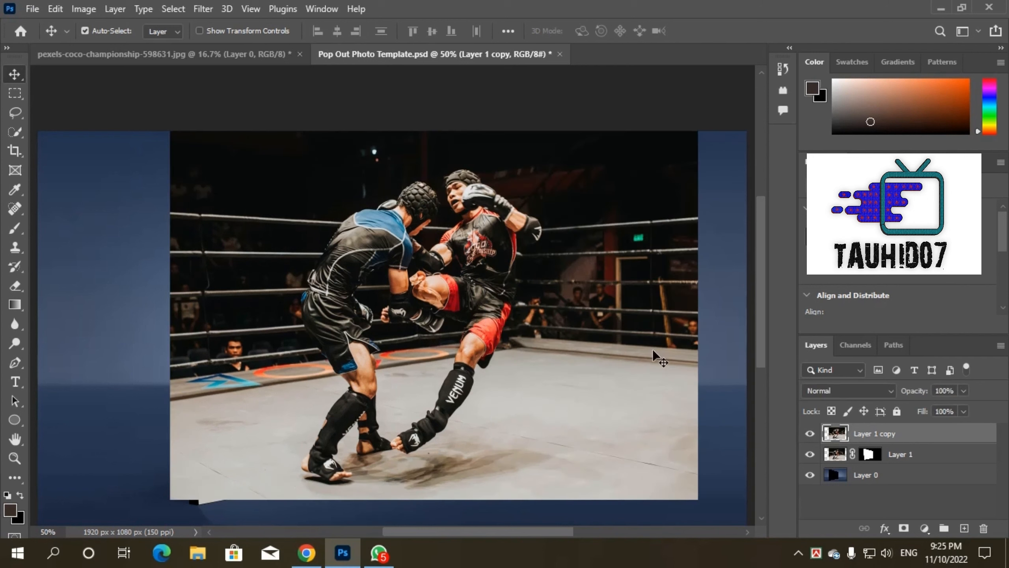
{"action": "left_click", "coordinate": [19, 133]}
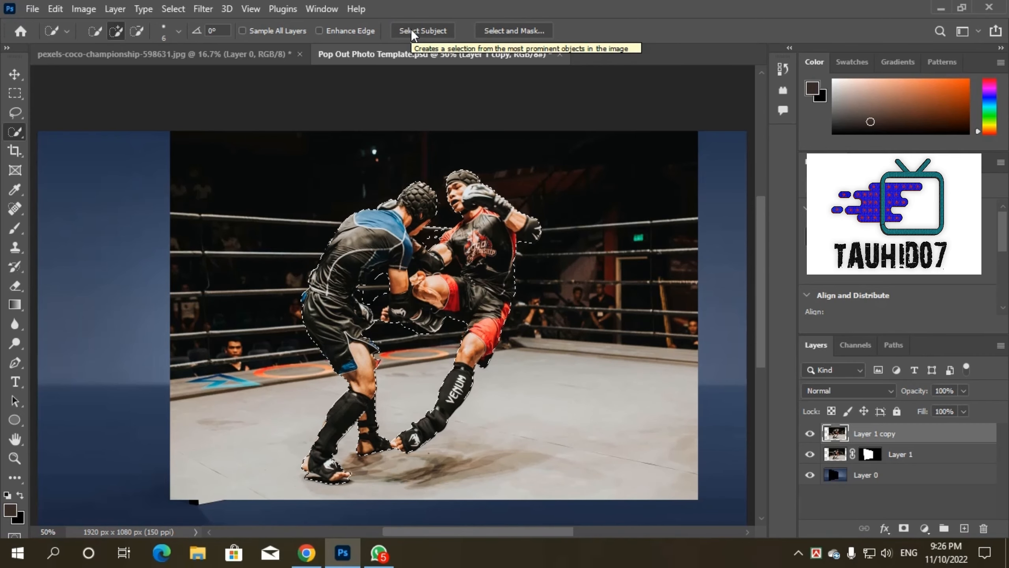
Refine the selection beneath the gloved hands and around the blue-shirted fighter's thigh, leaving out the background between the fighters
{"action": "key", "text": "ctrl+plus"}
{"action": "key", "text": "ctrl+plus"}
{"action": "key", "text": "ctrl+plus"}
{"action": "key", "text": "ctrl+plus"}
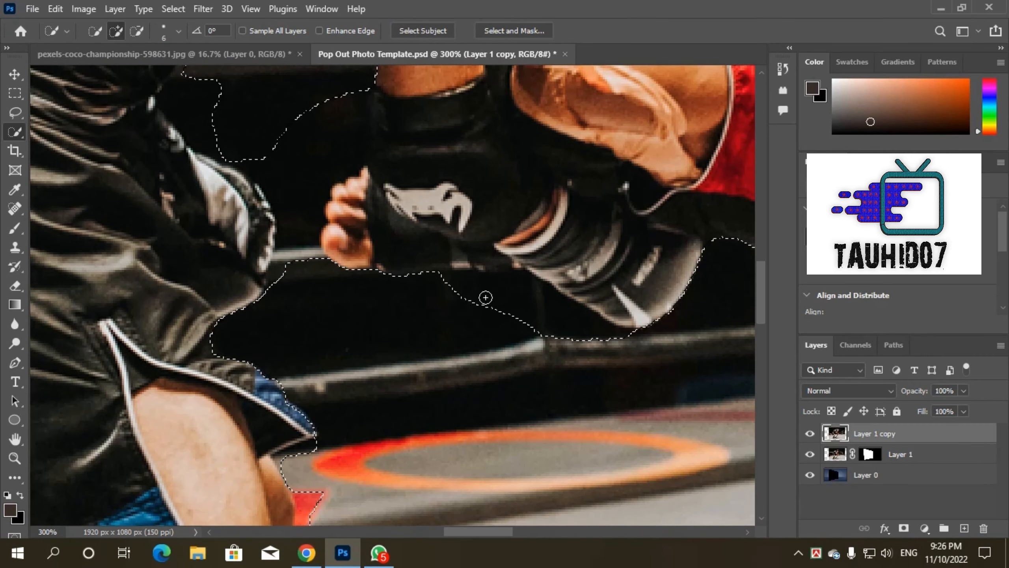
{"action": "mouse_move", "coordinate": [486, 297]}
{"action": "left_mouse_down"}
{"action": "mouse_move", "coordinate": [454, 301]}
{"action": "mouse_move", "coordinate": [527, 302]}
{"action": "mouse_move", "coordinate": [618, 344]}
{"action": "mouse_move", "coordinate": [463, 248]}
{"action": "mouse_move", "coordinate": [419, 239]}
{"action": "mouse_move", "coordinate": [383, 198]}
{"action": "mouse_move", "coordinate": [378, 214]}
{"action": "mouse_move", "coordinate": [389, 194]}
{"action": "left_mouse_up"}
{"action": "scroll", "coordinate": [263, 488], "scroll_direction": "right", "scroll_amount": 3}
{"action": "scroll", "coordinate": [239, 453], "scroll_direction": "down", "scroll_amount": 3}
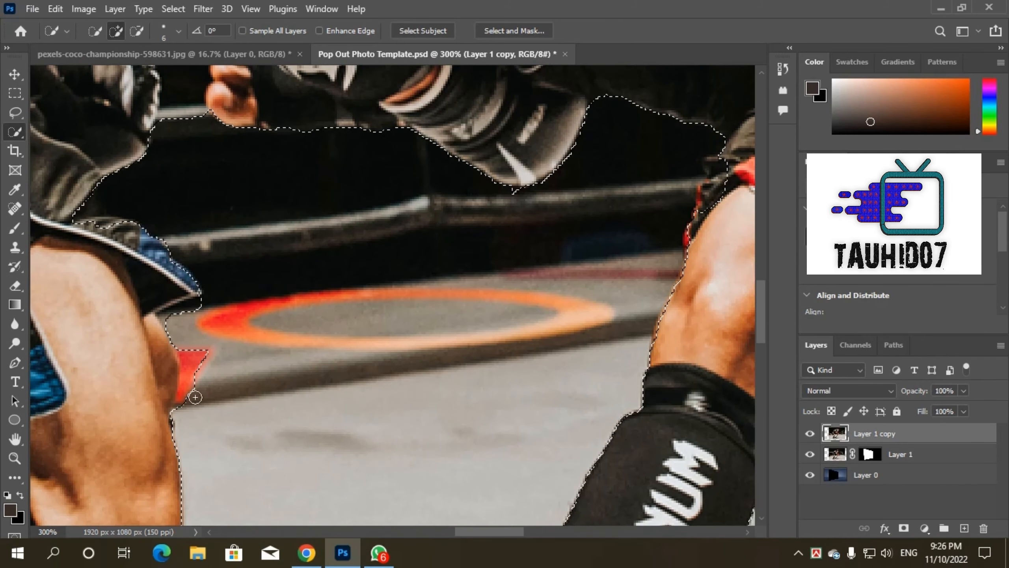
{"action": "mouse_move", "coordinate": [195, 397]}
{"action": "left_mouse_down"}
{"action": "mouse_move", "coordinate": [197, 311]}
{"action": "mouse_move", "coordinate": [93, 229]}
{"action": "mouse_move", "coordinate": [165, 265]}
{"action": "mouse_move", "coordinate": [169, 290]}
{"action": "left_mouse_up"}
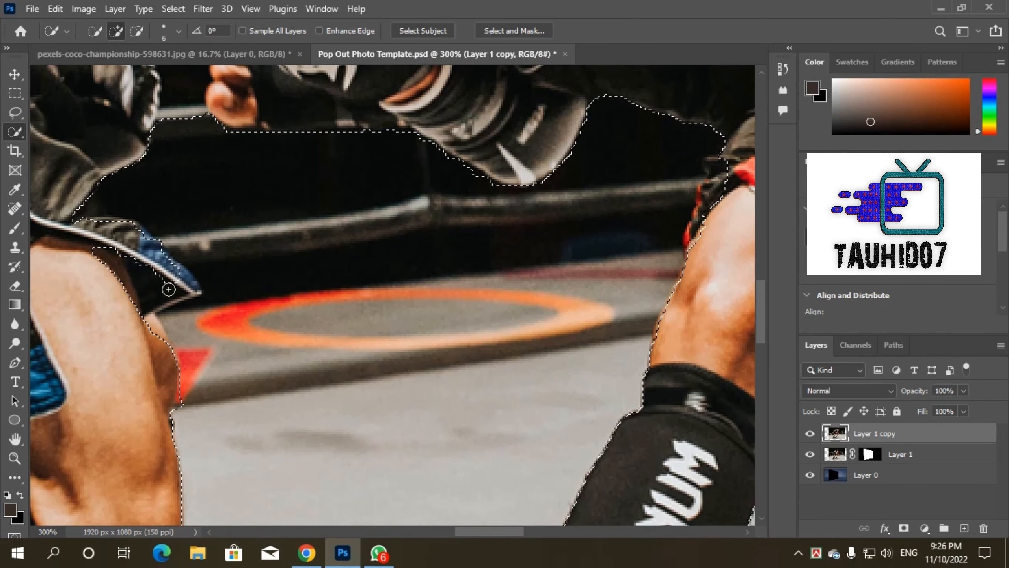
{"action": "scroll", "coordinate": [181, 382], "scroll_direction": "down", "scroll_amount": 2}
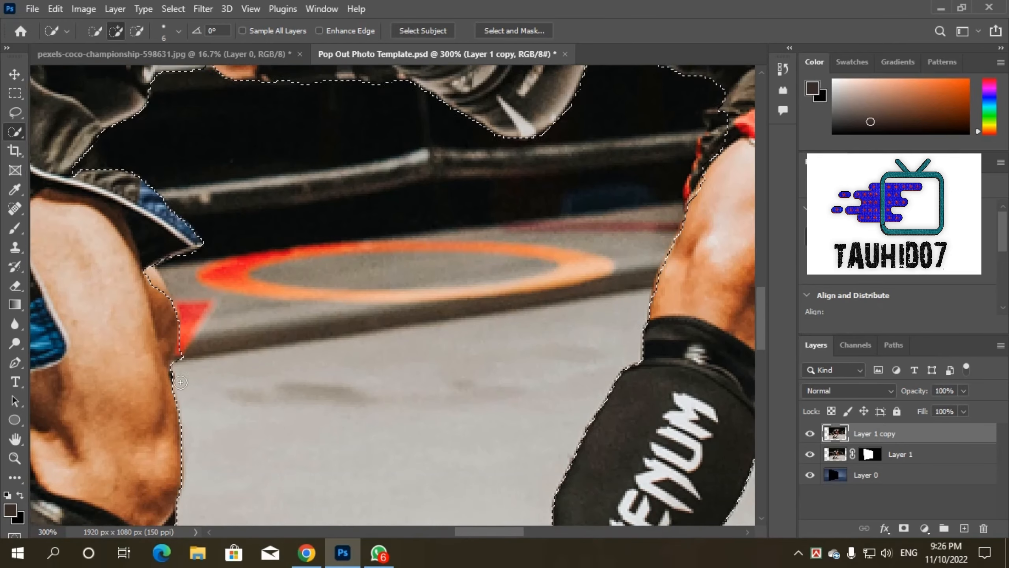
{"action": "scroll", "coordinate": [181, 382], "scroll_direction": "down", "scroll_amount": 10}
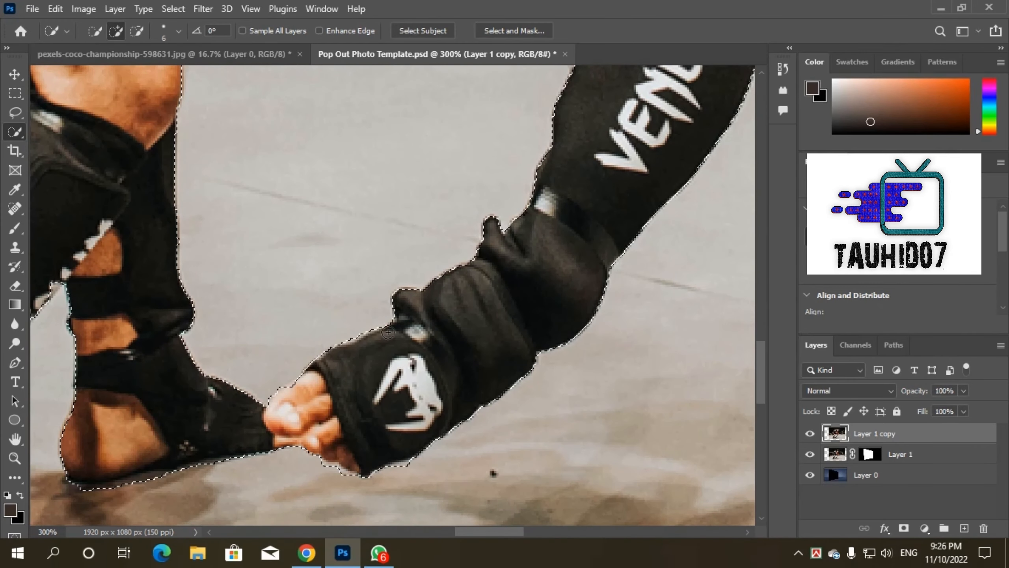
Correct the selection edge at the red-shorted fighter's raised knee using the Quick Selection tool
{"action": "key", "text": "ctrl+minus"}
{"action": "key", "text": "ctrl+minus"}
{"action": "key", "text": "ctrl+minus"}
{"action": "scroll", "coordinate": [343, 123], "scroll_direction": "up", "scroll_amount": 5}
{"action": "key", "text": "ctrl+plus"}
{"action": "key", "text": "ctrl+plus"}
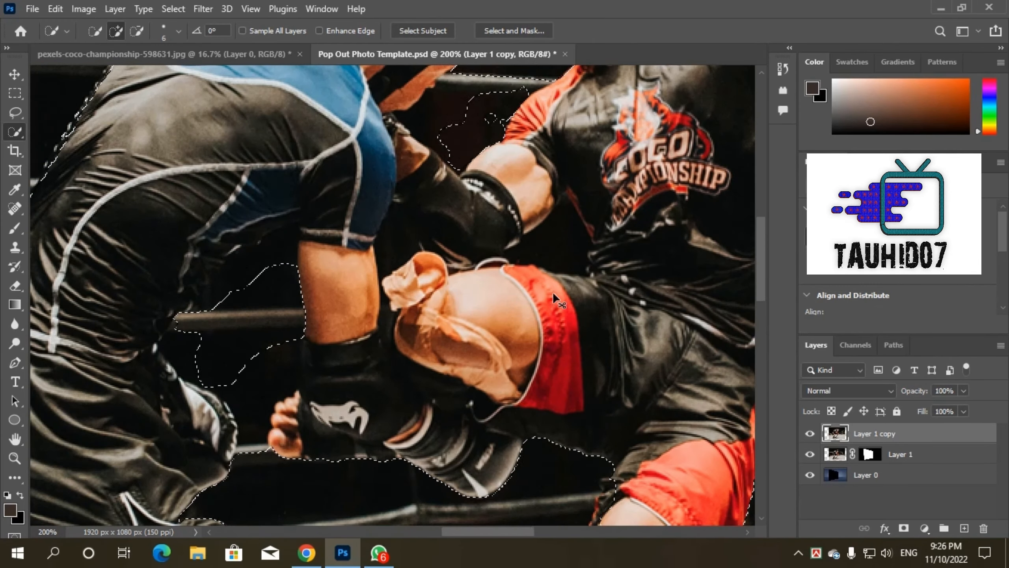
{"action": "left_click_drag", "start_coordinate": [507, 531], "coordinate": [542, 531]}
{"action": "scroll", "coordinate": [329, 353], "scroll_direction": "down", "scroll_amount": 7}
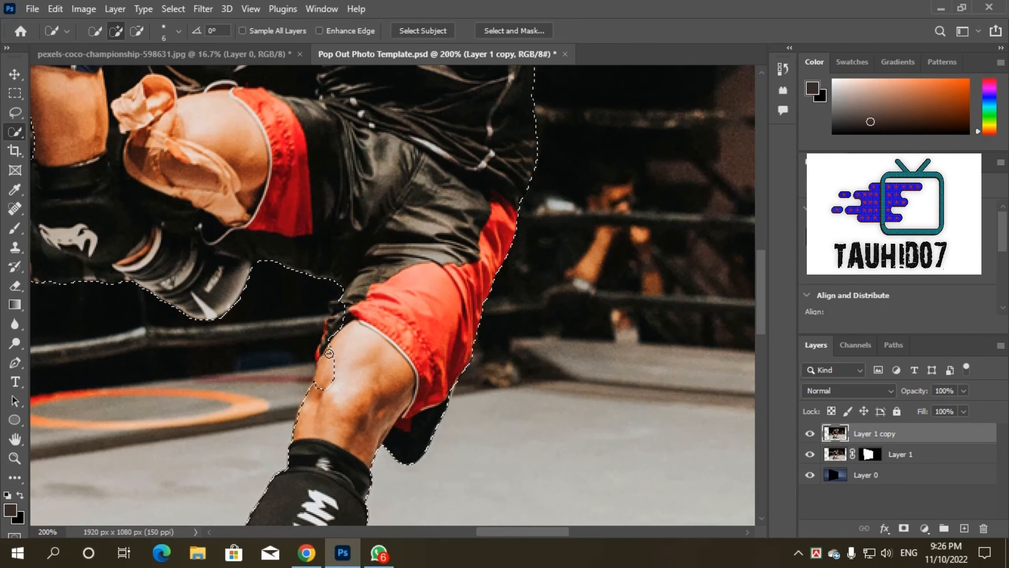
{"action": "left_click_drag", "start_coordinate": [329, 353], "coordinate": [321, 389]}
Trim the selection beneath the red-shirted fighter's elbow and follow the edge of his arm and torso
{"action": "scroll", "coordinate": [348, 303], "scroll_direction": "up", "scroll_amount": 10}
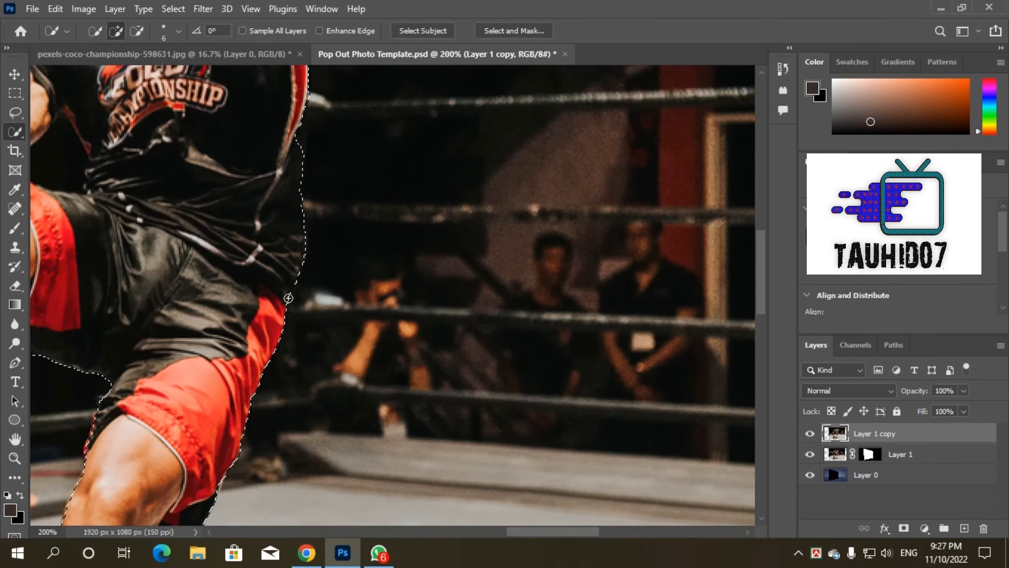
{"action": "scroll", "coordinate": [366, 197], "scroll_direction": "right", "scroll_amount": 4}
{"action": "scroll", "coordinate": [366, 197], "scroll_direction": "up", "scroll_amount": 1}
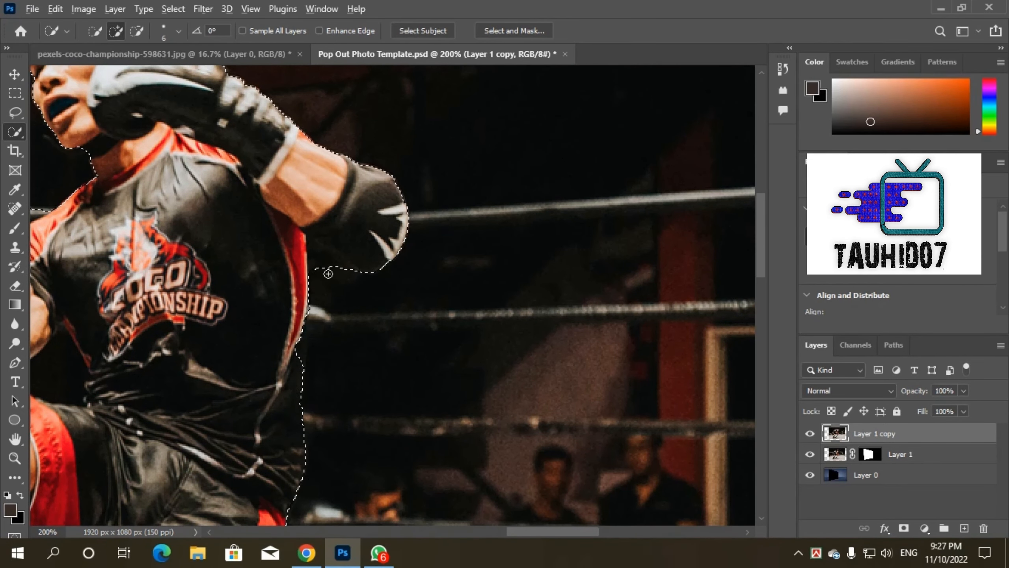
{"action": "left_click", "coordinate": [319, 262], "text": "alt"}
{"action": "mouse_move", "coordinate": [323, 221]}
{"action": "left_mouse_down"}
{"action": "mouse_move", "coordinate": [364, 259]}
{"action": "mouse_move", "coordinate": [397, 234]}
{"action": "mouse_move", "coordinate": [387, 189]}
{"action": "mouse_move", "coordinate": [342, 163]}
{"action": "mouse_move", "coordinate": [382, 182]}
{"action": "mouse_move", "coordinate": [388, 264]}
{"action": "mouse_move", "coordinate": [333, 287]}
{"action": "left_mouse_up"}
{"action": "mouse_move", "coordinate": [352, 329]}
{"action": "left_mouse_down"}
{"action": "mouse_move", "coordinate": [367, 286]}
{"action": "mouse_move", "coordinate": [421, 217]}
{"action": "mouse_move", "coordinate": [761, 205]}
{"action": "mouse_move", "coordinate": [512, 263]}
{"action": "left_mouse_up"}
{"action": "left_click_drag", "start_coordinate": [380, 283], "coordinate": [403, 262]}
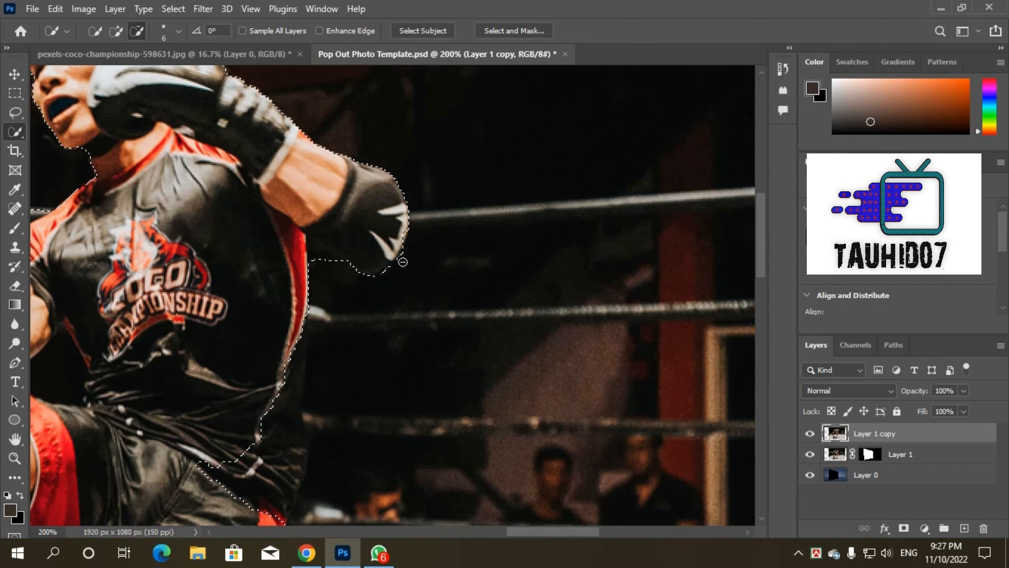
{"action": "scroll", "coordinate": [293, 349], "scroll_direction": "down", "scroll_amount": 3}
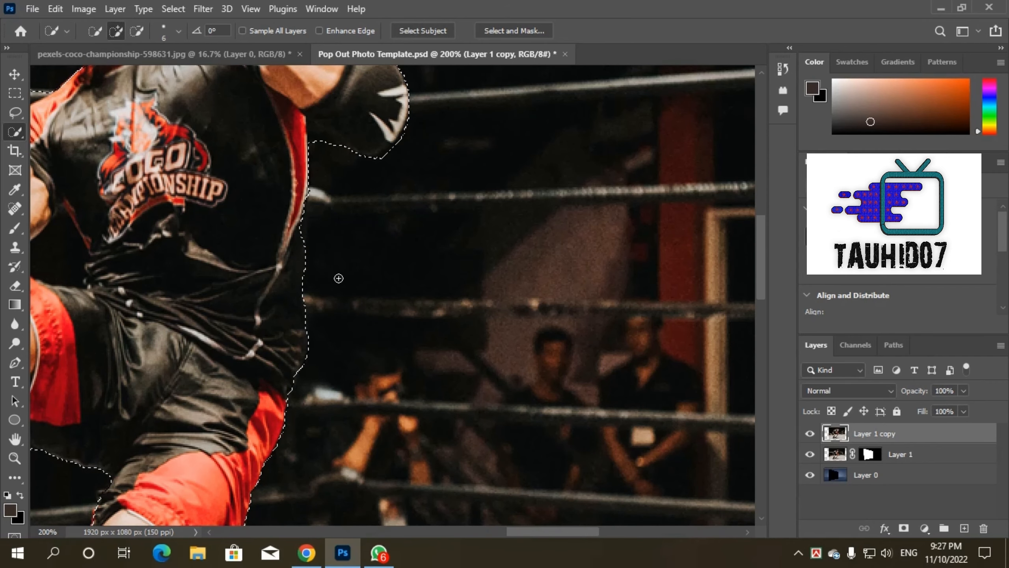
{"action": "scroll", "coordinate": [338, 277], "scroll_direction": "down", "scroll_amount": 1}
{"action": "scroll", "coordinate": [320, 352], "scroll_direction": "down", "scroll_amount": 2}
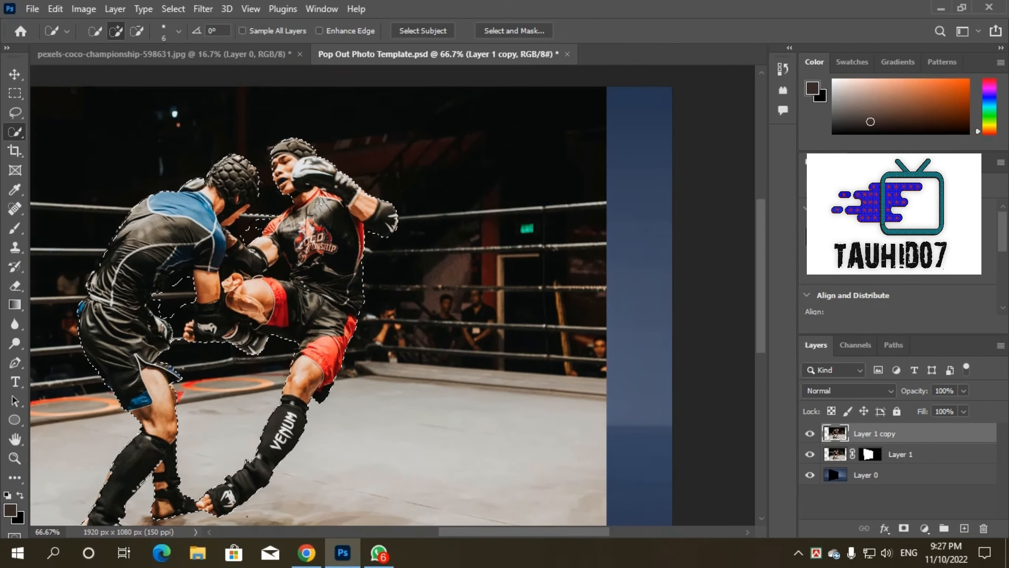
Touch up the selection around the red-shirted fighter's headgear and face
{"action": "key", "text": "ctrl+plus"}
{"action": "key", "text": "ctrl+plus"}
{"action": "scroll", "coordinate": [321, 352], "scroll_direction": "up", "scroll_amount": 5}
{"action": "left_click_drag", "start_coordinate": [523, 533], "coordinate": [496, 534]}
{"action": "scroll", "coordinate": [495, 535], "scroll_direction": "up", "scroll_amount": 1}
{"action": "left_click", "coordinate": [284, 115]}
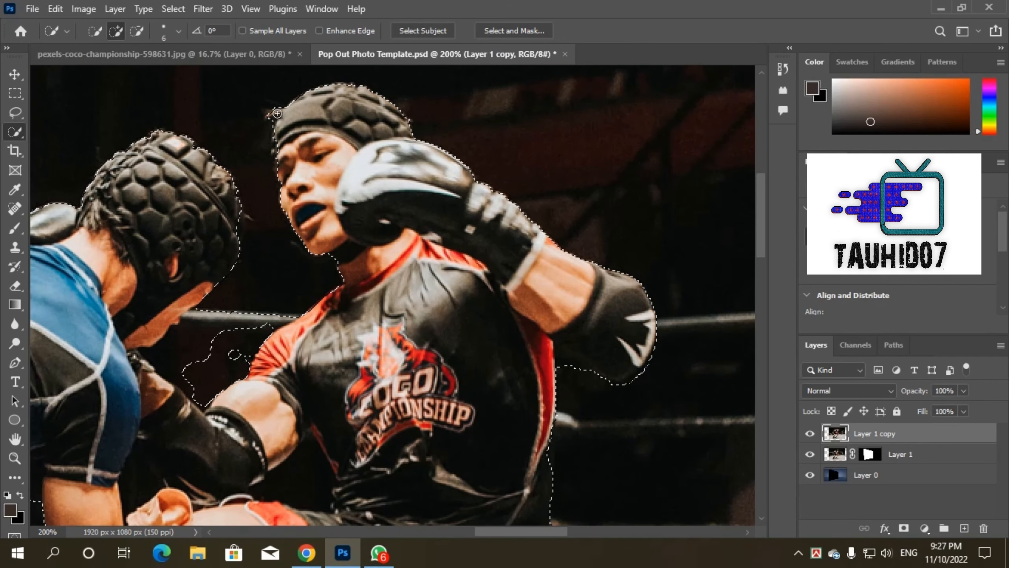
{"action": "left_click_drag", "start_coordinate": [281, 150], "coordinate": [285, 193]}
{"action": "scroll", "coordinate": [302, 198], "scroll_direction": "down", "scroll_amount": 6}
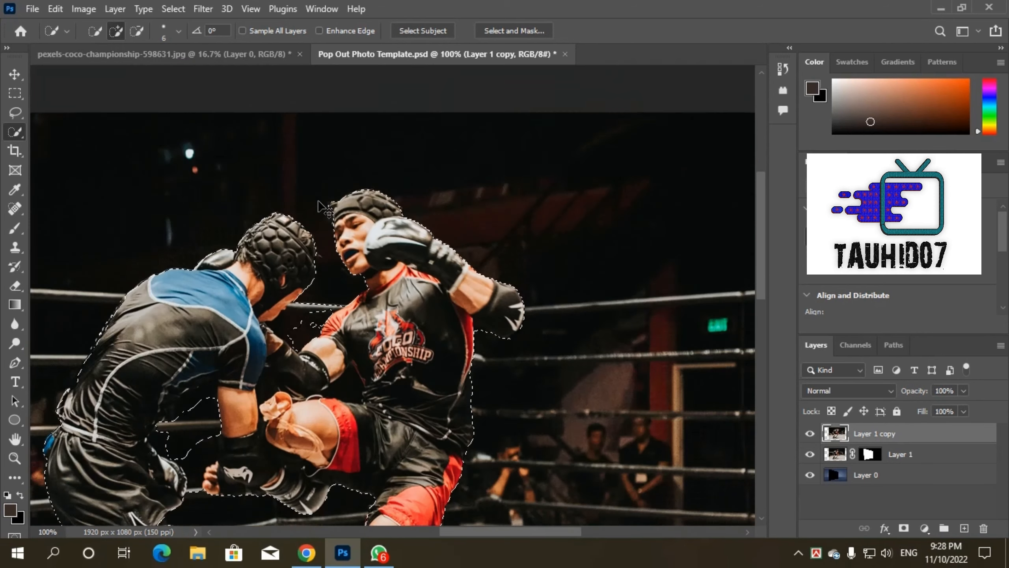
Mask Layer 1 copy with the fighters selection and paint the mask white with a soft brush along the headgear and raised glove
{"action": "left_click", "coordinate": [902, 529]}
{"action": "key", "text": "ctrl+plus"}
{"action": "key", "text": "ctrl+plus"}
{"action": "key", "text": "ctrl+plus"}
{"action": "key", "text": "ctrl+plus"}
{"action": "key", "text": "ctrl+plus"}
{"action": "key", "text": "ctrl+plus"}
{"action": "key", "text": "ctrl+plus"}
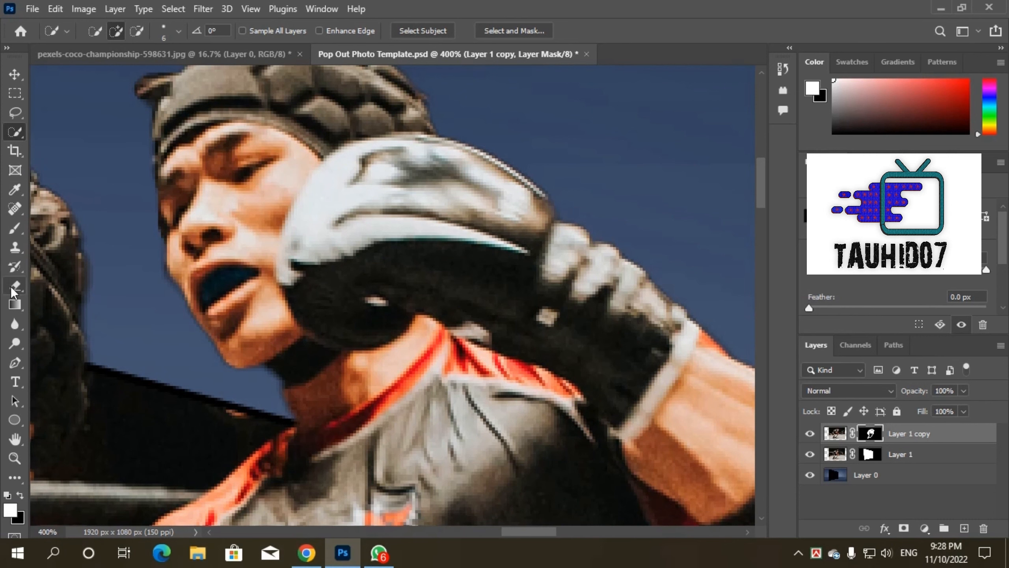
{"action": "left_click", "coordinate": [14, 229]}
{"action": "right_click", "coordinate": [243, 178]}
{"action": "left_click", "coordinate": [251, 187]}
{"action": "mouse_move", "coordinate": [175, 113]}
{"action": "left_mouse_down"}
{"action": "mouse_move", "coordinate": [173, 202]}
{"action": "mouse_move", "coordinate": [193, 128]}
{"action": "mouse_move", "coordinate": [343, 133]}
{"action": "mouse_move", "coordinate": [447, 236]}
{"action": "mouse_move", "coordinate": [561, 297]}
{"action": "mouse_move", "coordinate": [634, 407]}
{"action": "left_mouse_up"}
Paint the Layer 1 copy mask white along the red-shirted fighter's wrist, forearm and elbow pad to soften the edges
{"action": "scroll", "coordinate": [202, 133], "scroll_direction": "up", "scroll_amount": 2}
{"action": "left_click_drag", "start_coordinate": [515, 532], "coordinate": [543, 532]}
{"action": "scroll", "coordinate": [378, 428], "scroll_direction": "down", "scroll_amount": 1}
{"action": "mouse_move", "coordinate": [193, 273]}
{"action": "left_mouse_down"}
{"action": "mouse_move", "coordinate": [356, 397]}
{"action": "mouse_move", "coordinate": [457, 413]}
{"action": "left_mouse_up"}
{"action": "scroll", "coordinate": [476, 377], "scroll_direction": "down", "scroll_amount": 2}
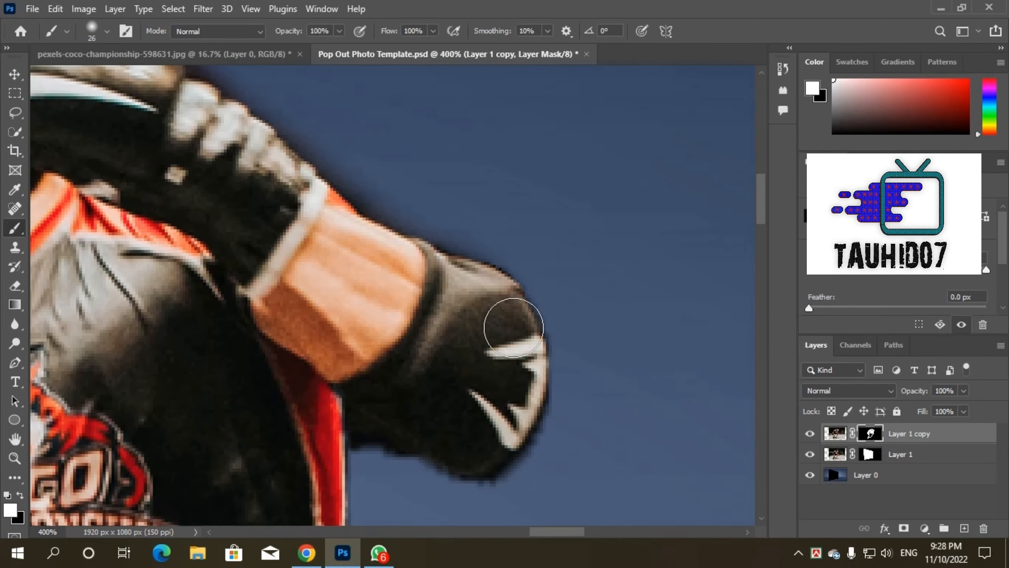
{"action": "mouse_move", "coordinate": [507, 316]}
{"action": "left_mouse_down"}
{"action": "mouse_move", "coordinate": [500, 304]}
{"action": "mouse_move", "coordinate": [527, 381]}
{"action": "mouse_move", "coordinate": [514, 423]}
{"action": "mouse_move", "coordinate": [461, 447]}
{"action": "mouse_move", "coordinate": [331, 406]}
{"action": "left_mouse_up"}
Continue painting the mask white down the red-shirted fighter's torso and red shorts to soften the cutout edge
{"action": "scroll", "coordinate": [318, 358], "scroll_direction": "down", "scroll_amount": 3}
{"action": "left_click_drag", "start_coordinate": [311, 273], "coordinate": [296, 437]}
{"action": "scroll", "coordinate": [279, 302], "scroll_direction": "down", "scroll_amount": 3}
{"action": "mouse_move", "coordinate": [280, 302]}
{"action": "left_mouse_down"}
{"action": "mouse_move", "coordinate": [306, 297]}
{"action": "mouse_move", "coordinate": [320, 422]}
{"action": "left_mouse_up"}
{"action": "scroll", "coordinate": [273, 413], "scroll_direction": "down", "scroll_amount": 3}
{"action": "left_click_drag", "start_coordinate": [316, 247], "coordinate": [306, 412]}
{"action": "scroll", "coordinate": [302, 338], "scroll_direction": "down", "scroll_amount": 2}
{"action": "left_click_drag", "start_coordinate": [302, 338], "coordinate": [281, 427]}
{"action": "scroll", "coordinate": [202, 383], "scroll_direction": "down", "scroll_amount": 3}
{"action": "left_click_drag", "start_coordinate": [252, 207], "coordinate": [187, 397]}
{"action": "scroll", "coordinate": [186, 397], "scroll_direction": "down", "scroll_amount": 3}
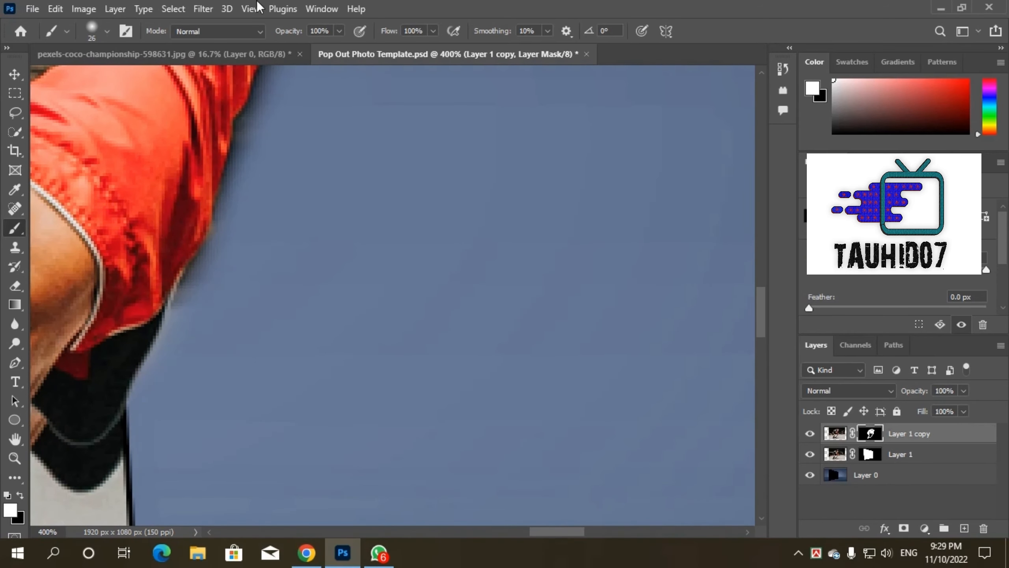
Shift the masked fighters on Layer 1 copy slightly down over the panel photo
{"action": "key", "text": "ctrl+0"}
{"action": "key", "text": "ctrl+minus"}
{"action": "key", "text": "v"}
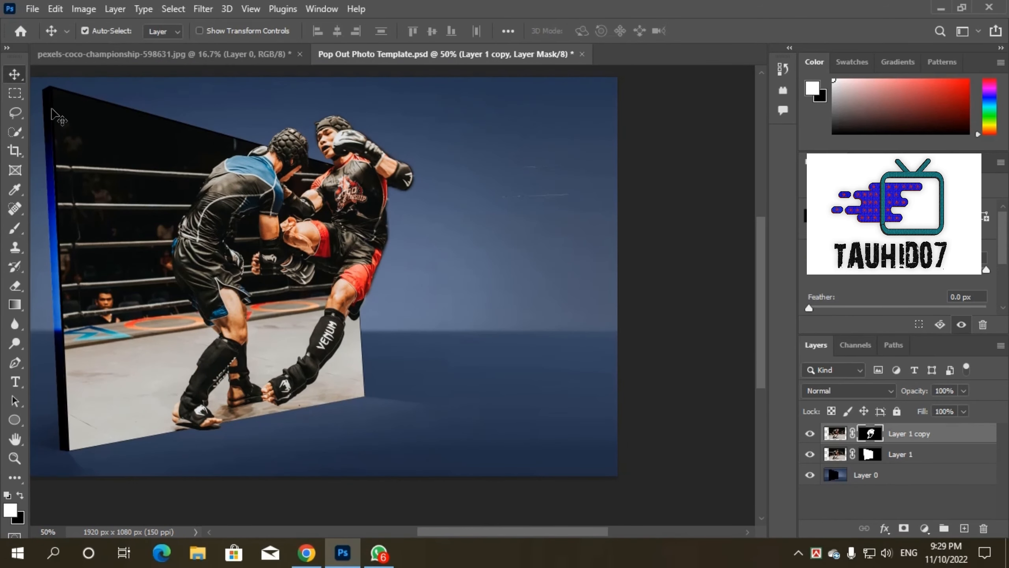
{"action": "key", "text": "Down"}
{"action": "key", "text": "Down"}
{"action": "key", "text": "Down"}
{"action": "key", "text": "Down"}
{"action": "key", "text": "Down"}
{"action": "key", "text": "Down"}
{"action": "key", "text": "Down"}
{"action": "key", "text": "Down"}
{"action": "key", "text": "Down"}
{"action": "key", "text": "Down"}
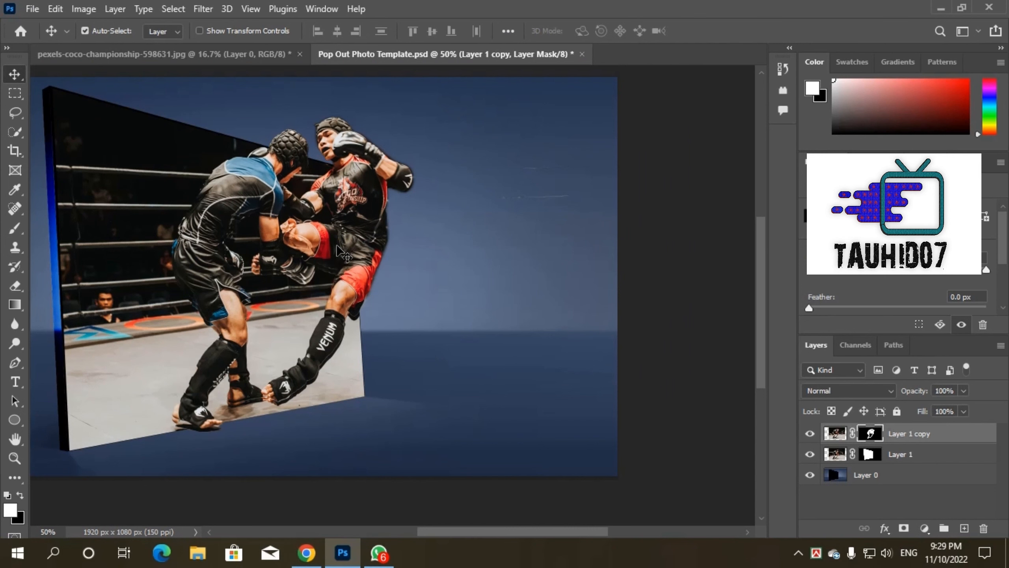
{"action": "key", "text": "Up"}
{"action": "key", "text": "Up"}
{"action": "key", "text": "Up"}
{"action": "key", "text": "Up"}
{"action": "key", "text": "Up"}
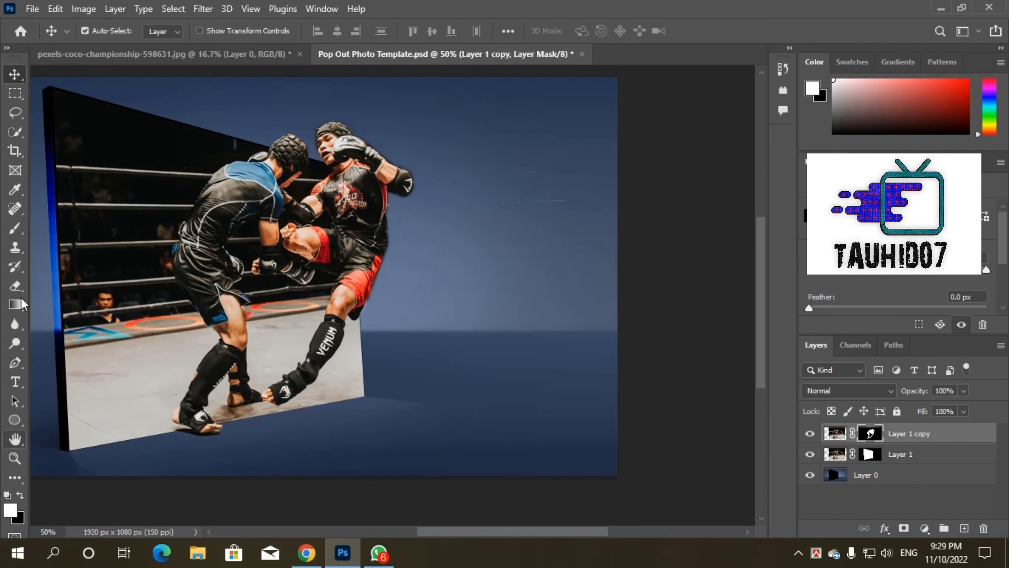
{"action": "left_click", "coordinate": [18, 286]}
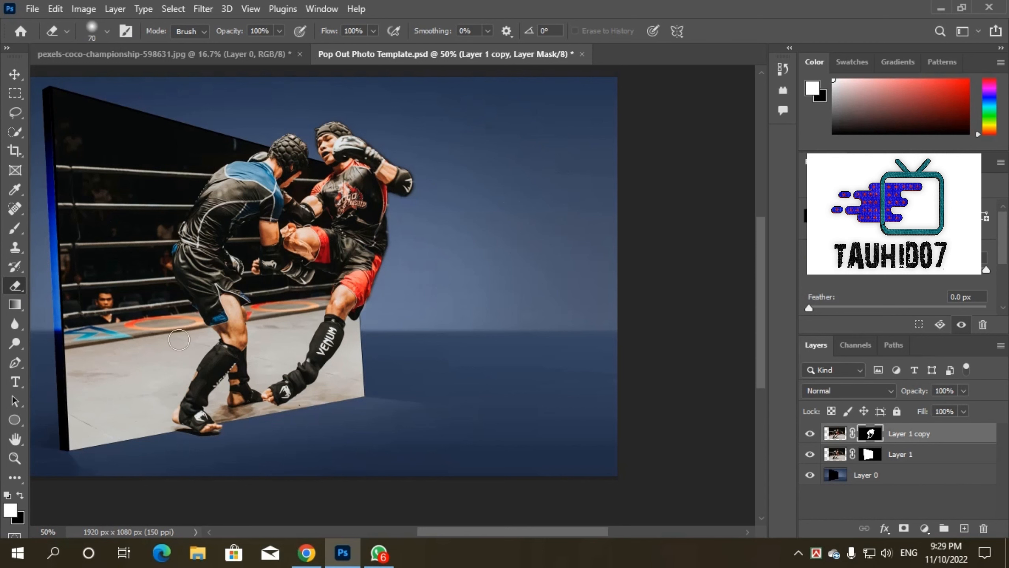
{"action": "left_click", "coordinate": [15, 75]}
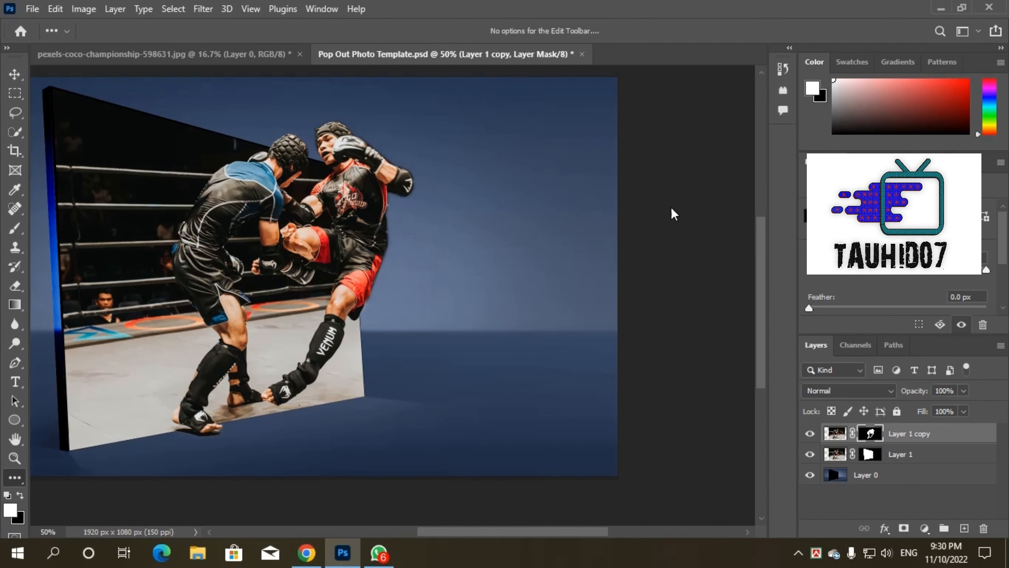
Copy the pexels fighters photo into the template as a new top layer, scale it to 18.45% and rotate it to about 153°
{"action": "left_click", "coordinate": [278, 57]}
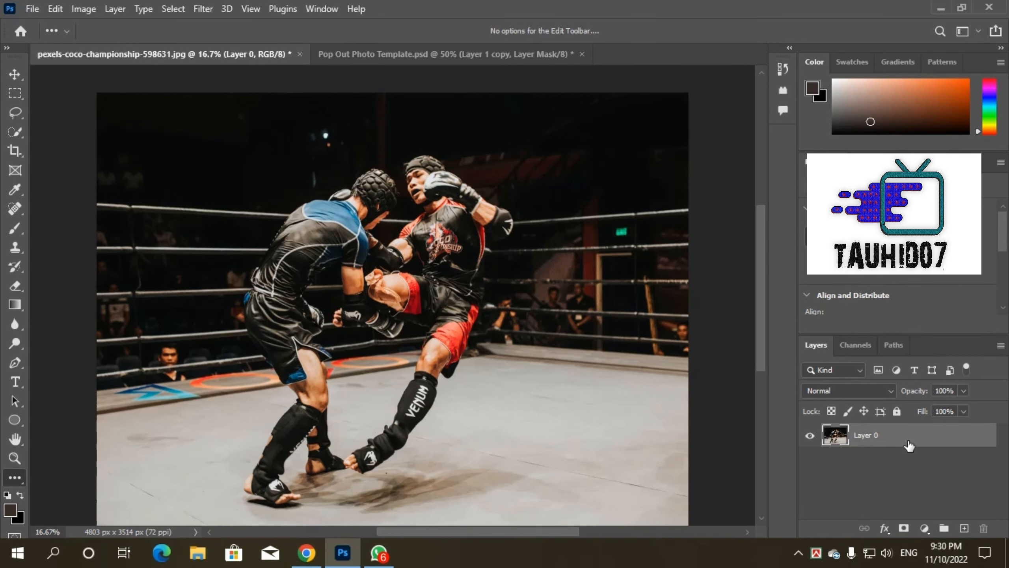
{"action": "left_click_drag", "start_coordinate": [910, 445], "coordinate": [403, 456]}
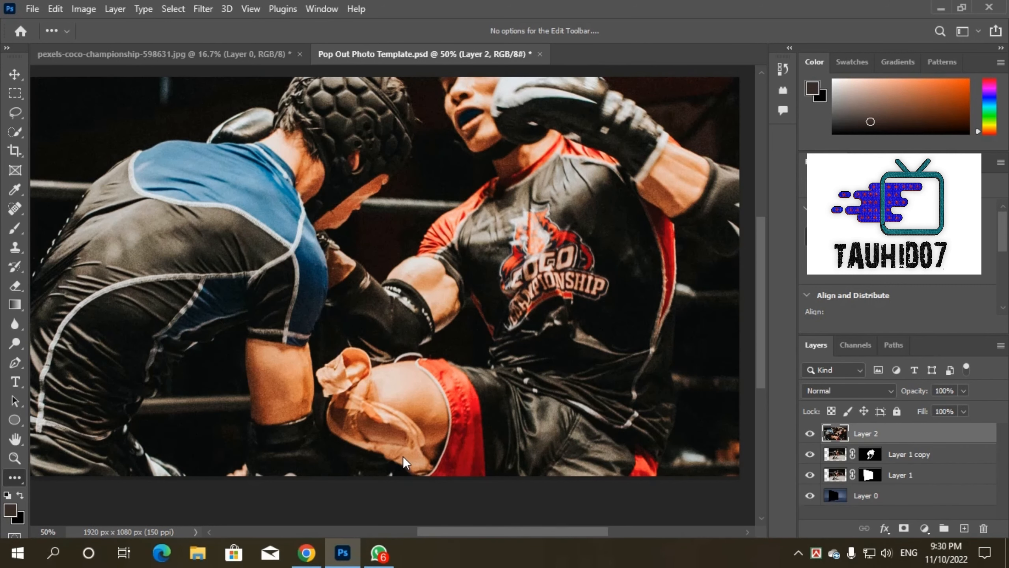
{"action": "key", "text": "ctrl+minus"}
{"action": "key", "text": "ctrl+minus"}
{"action": "key", "text": "ctrl+minus"}
{"action": "key", "text": "ctrl+minus"}
{"action": "key", "text": "ctrl+t"}
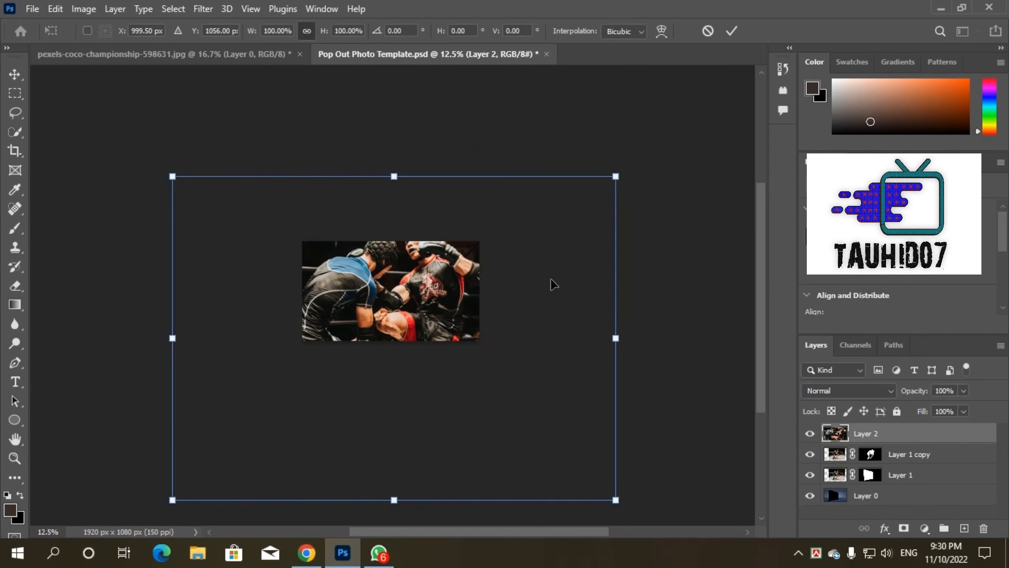
{"action": "left_click_drag", "start_coordinate": [250, 336], "coordinate": [306, 308]}
{"action": "left_click_drag", "start_coordinate": [439, 338], "coordinate": [433, 341]}
{"action": "left_click_drag", "start_coordinate": [444, 310], "coordinate": [417, 339]}
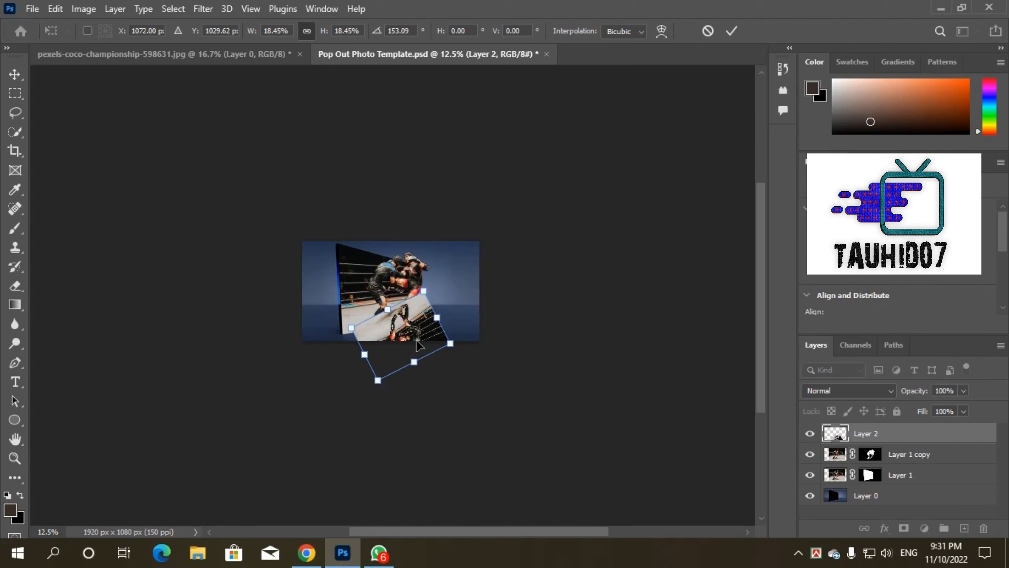
Distort a corner of the rotated photo slightly and move the photo so its upper corner meets the panel's lower-right corner
{"action": "key", "text": "ctrl+plus"}
{"action": "key", "text": "ctrl+plus"}
{"action": "key", "text": "ctrl+plus"}
{"action": "left_click_drag", "start_coordinate": [447, 406], "coordinate": [474, 427]}
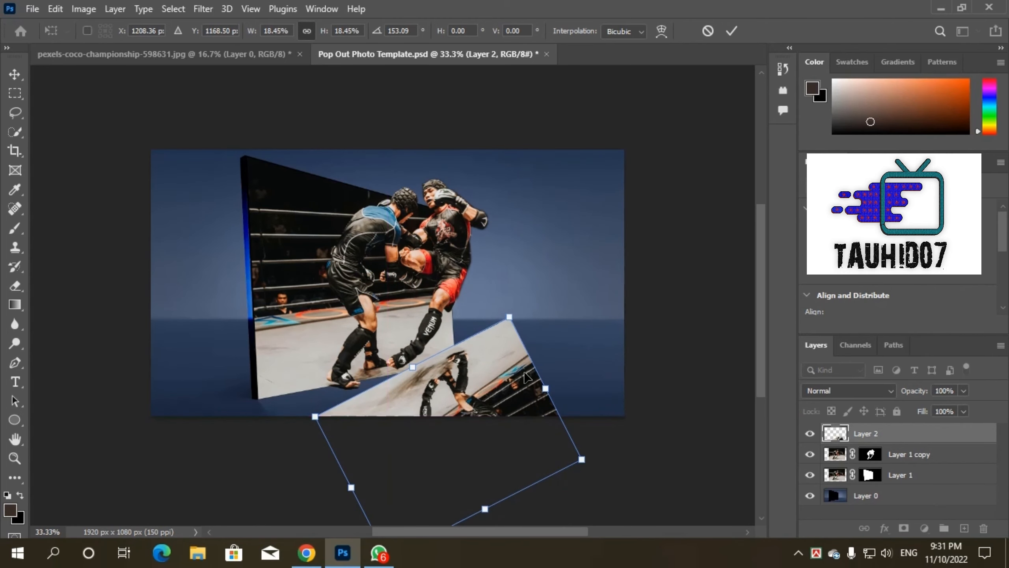
{"action": "right_click", "coordinate": [526, 376]}
{"action": "left_click", "coordinate": [582, 140]}
{"action": "mouse_move", "coordinate": [322, 419]}
{"action": "left_mouse_down"}
{"action": "mouse_move", "coordinate": [307, 419]}
{"action": "mouse_move", "coordinate": [376, 384]}
{"action": "mouse_move", "coordinate": [371, 369]}
{"action": "mouse_move", "coordinate": [314, 411]}
{"action": "left_mouse_up"}
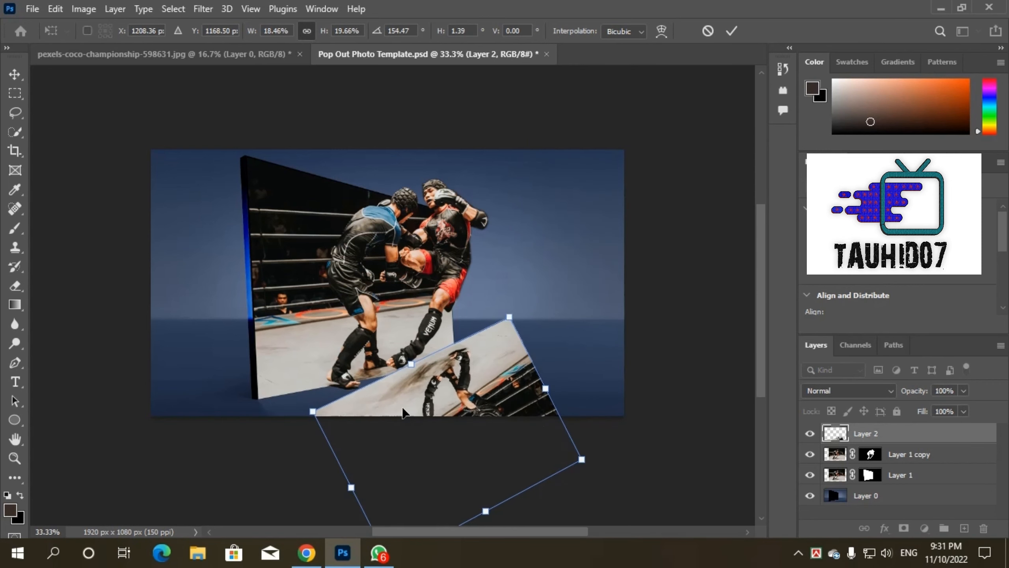
{"action": "left_click_drag", "start_coordinate": [451, 409], "coordinate": [401, 451]}
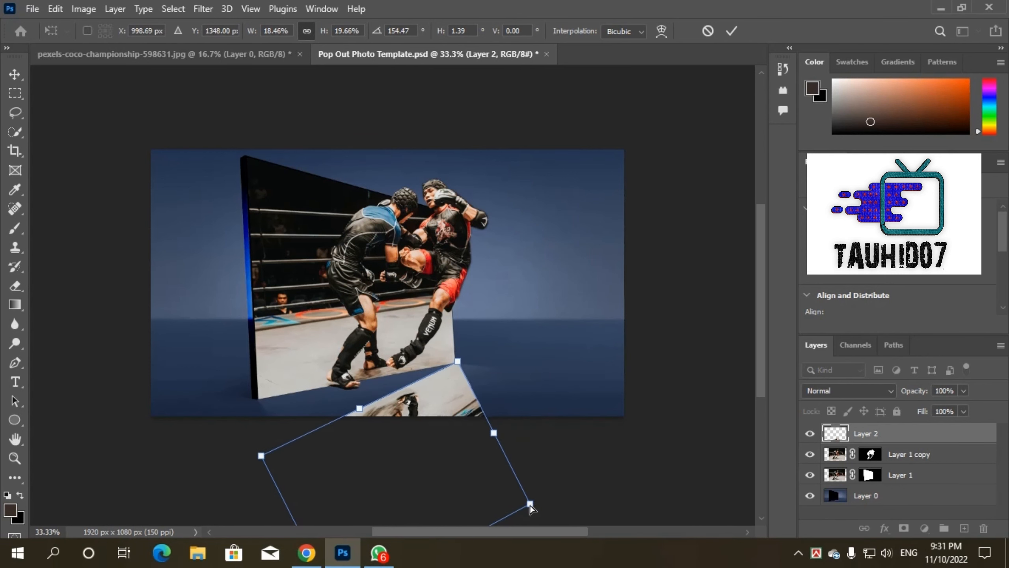
Distort the rotated photo's lower-right corner up past the canvas's right edge and nudge the photo slightly left and down
{"action": "left_click_drag", "start_coordinate": [531, 508], "coordinate": [724, 339]}
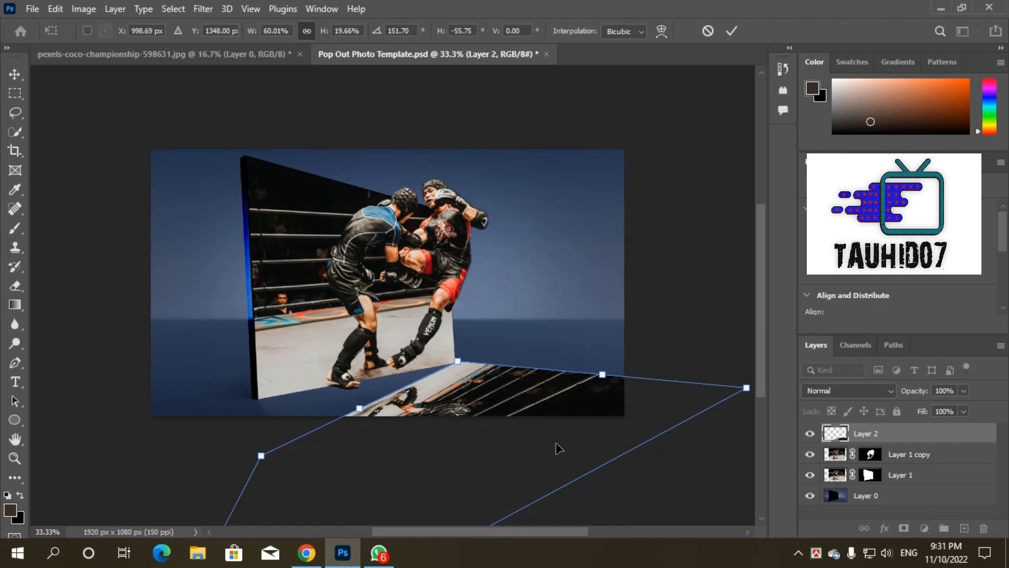
{"action": "key", "text": "Left"}
{"action": "key", "text": "Left"}
{"action": "key", "text": "Down"}
{"action": "key", "text": "Down"}
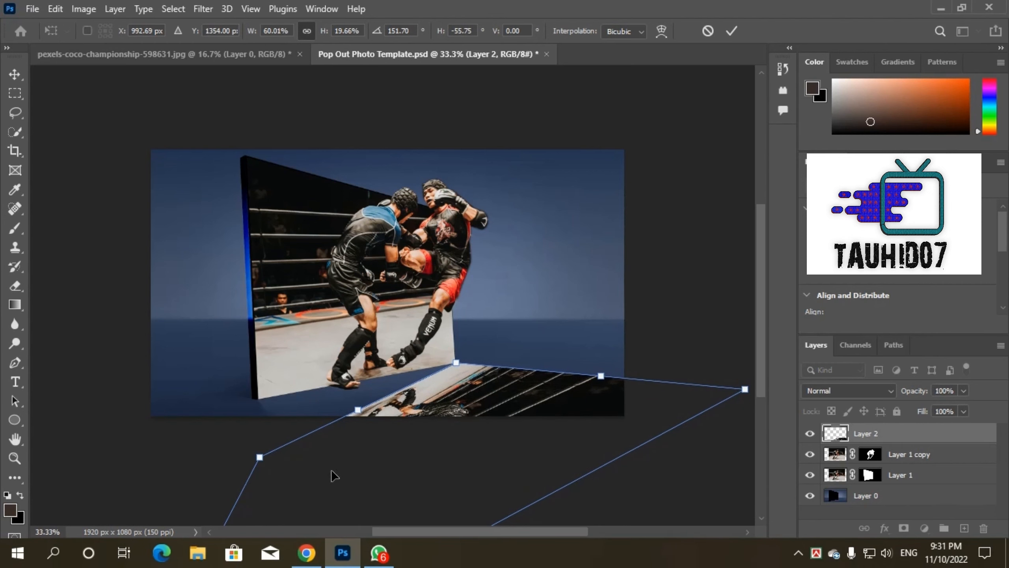
Try to raise the photo's left corner to the panel's bottom edge and pull its lowest corner inward
{"action": "left_click_drag", "start_coordinate": [260, 458], "coordinate": [221, 366]}
{"action": "scroll", "coordinate": [371, 428], "scroll_direction": "down", "scroll_amount": 5}
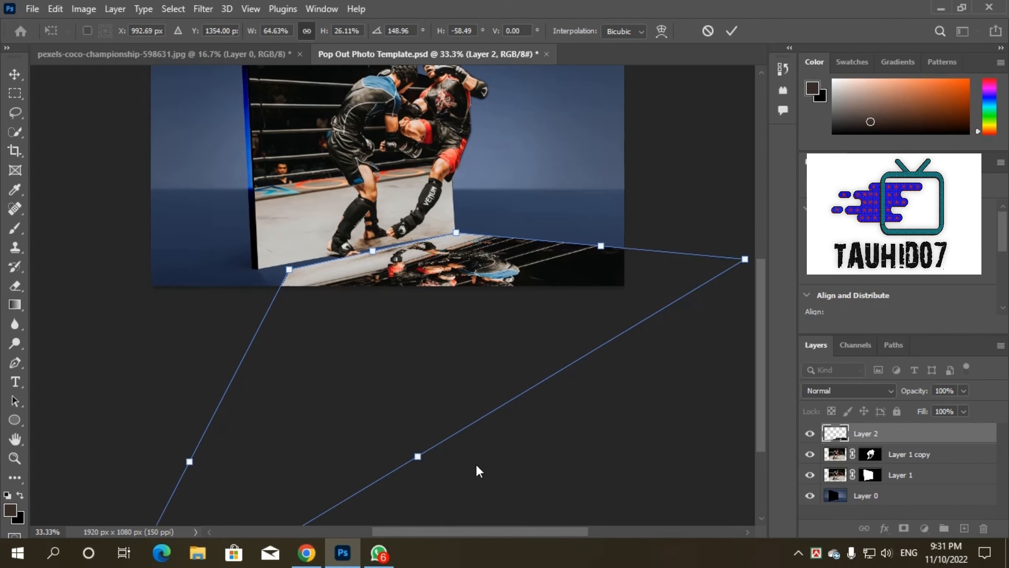
{"action": "scroll", "coordinate": [295, 410], "scroll_direction": "down", "scroll_amount": 3}
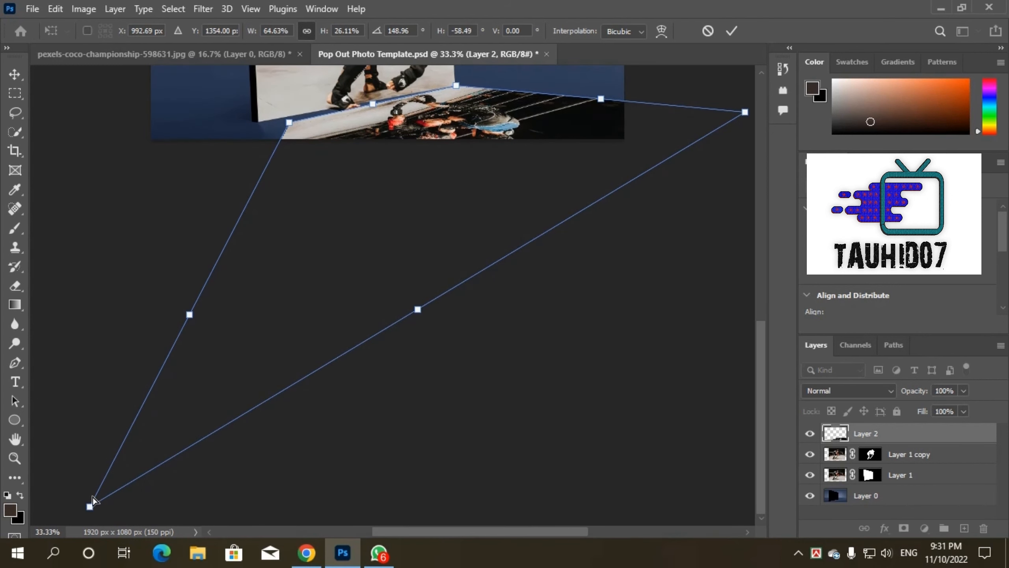
{"action": "left_click_drag", "start_coordinate": [93, 497], "coordinate": [132, 434]}
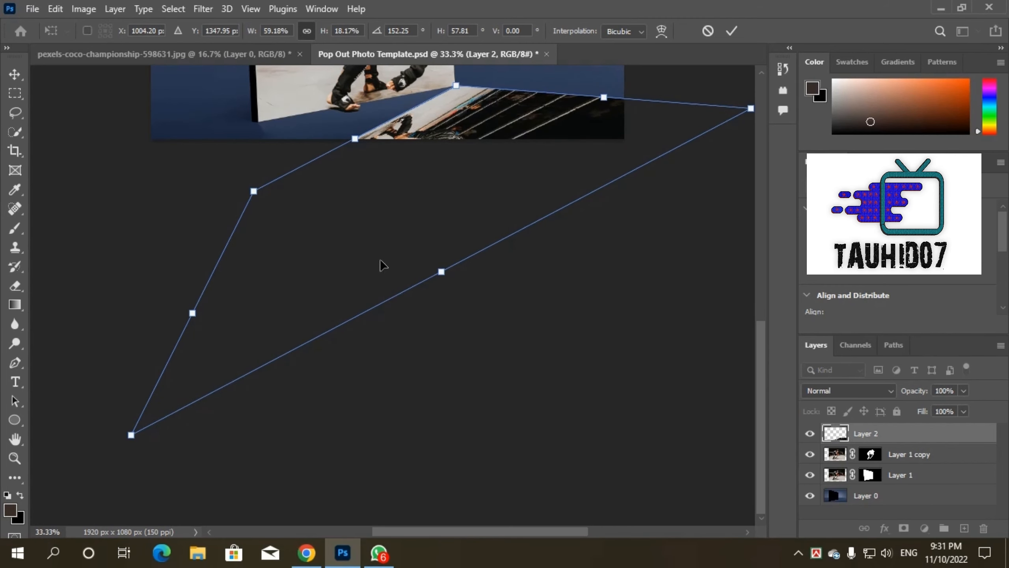
Distort the photo so its left corner meets the panel's lower-left corner and its lowest corner sits closer below the canvas
{"action": "right_click", "coordinate": [464, 119]}
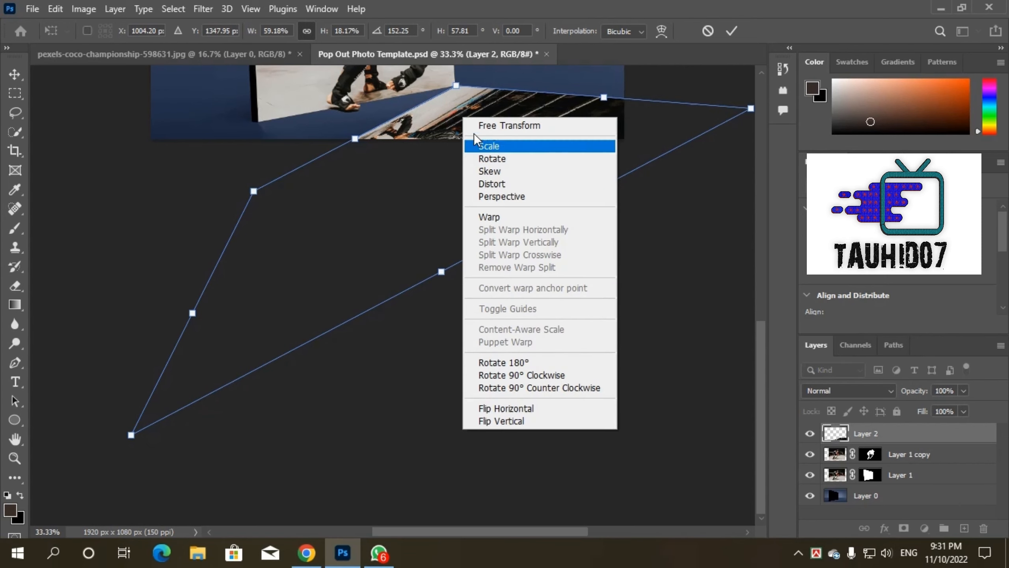
{"action": "left_click", "coordinate": [514, 184]}
{"action": "left_click_drag", "start_coordinate": [258, 198], "coordinate": [265, 124]}
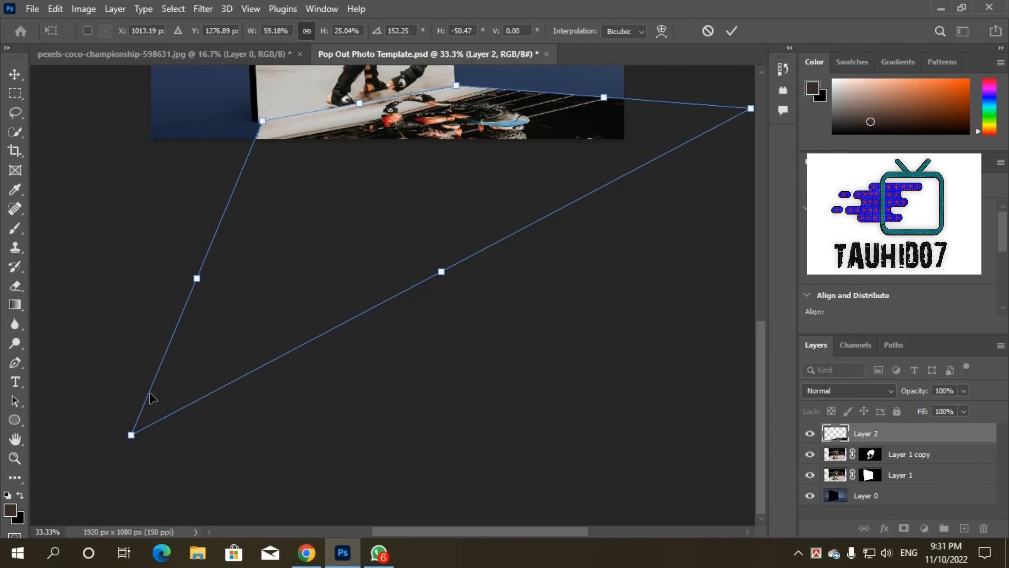
{"action": "left_click_drag", "start_coordinate": [131, 435], "coordinate": [348, 250]}
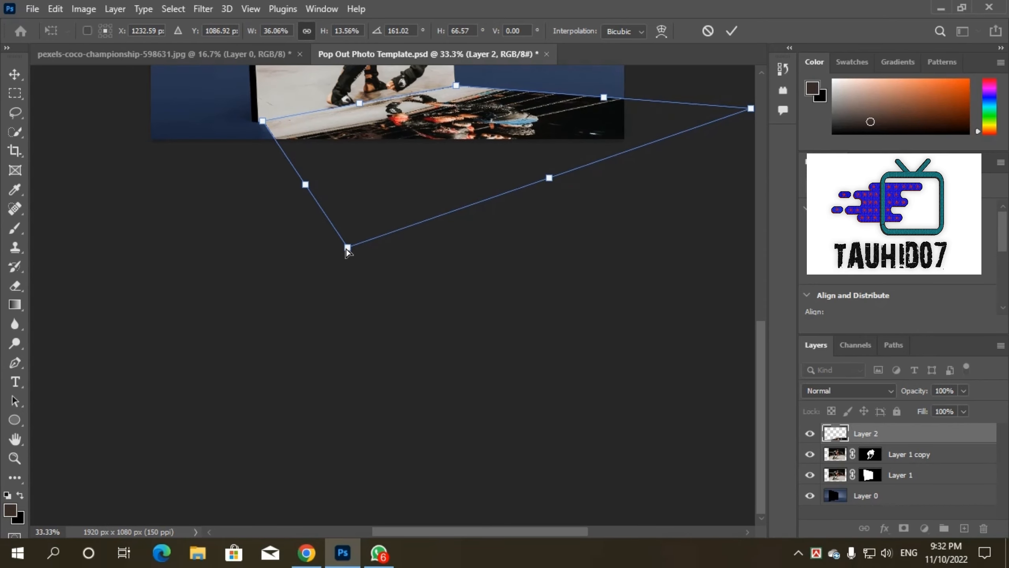
{"action": "left_click_drag", "start_coordinate": [259, 123], "coordinate": [257, 125]}
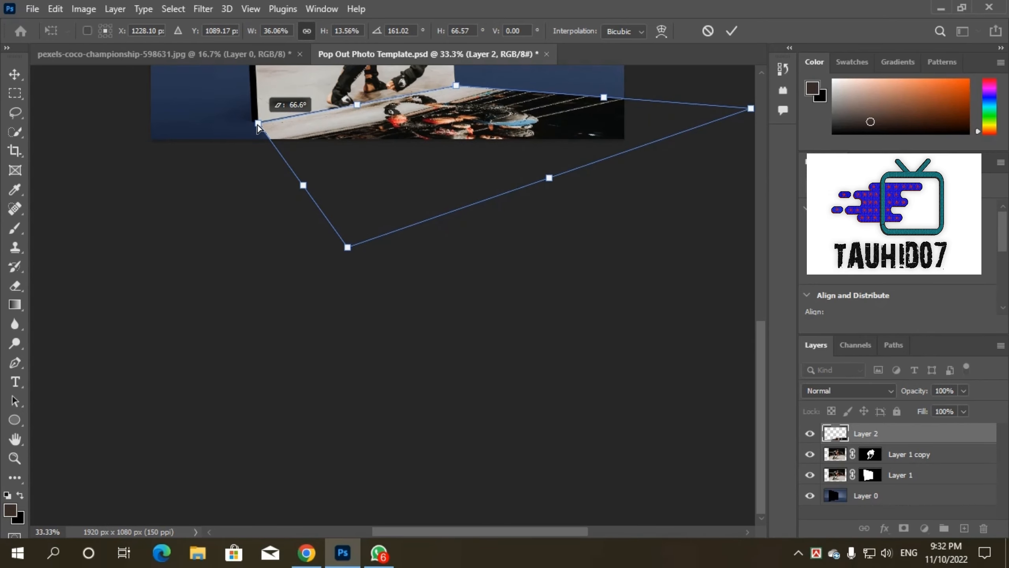
Fine-tune the photo's corner at the panel's lower-right corner and its lowest corner, and apply the transform
{"action": "scroll", "coordinate": [334, 235], "scroll_direction": "up", "scroll_amount": 2}
{"action": "left_click_drag", "start_coordinate": [456, 134], "coordinate": [457, 134]}
{"action": "left_click_drag", "start_coordinate": [350, 300], "coordinate": [364, 316]}
{"action": "scroll", "coordinate": [444, 287], "scroll_direction": "up", "scroll_amount": 5}
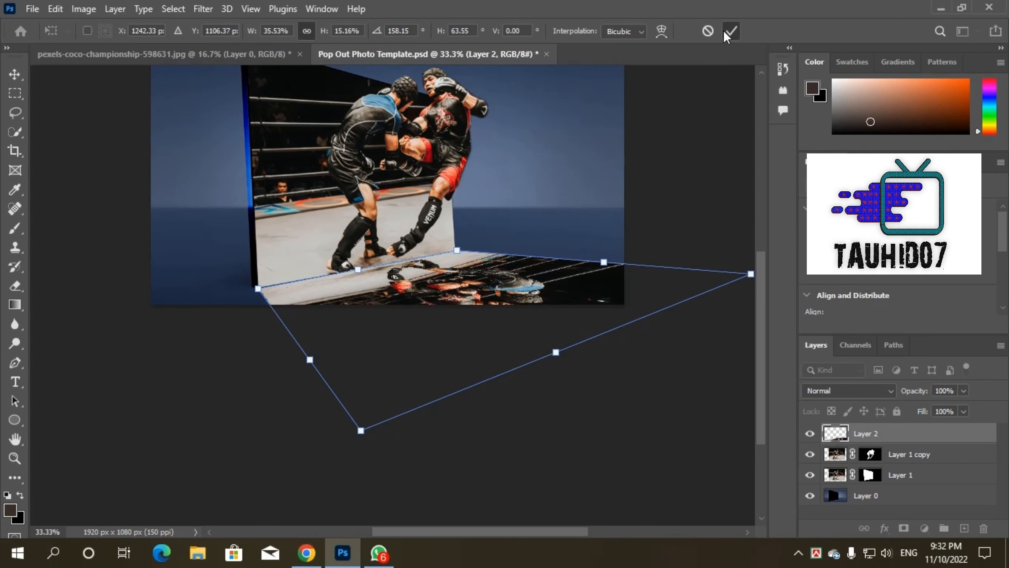
{"action": "left_click", "coordinate": [724, 31]}
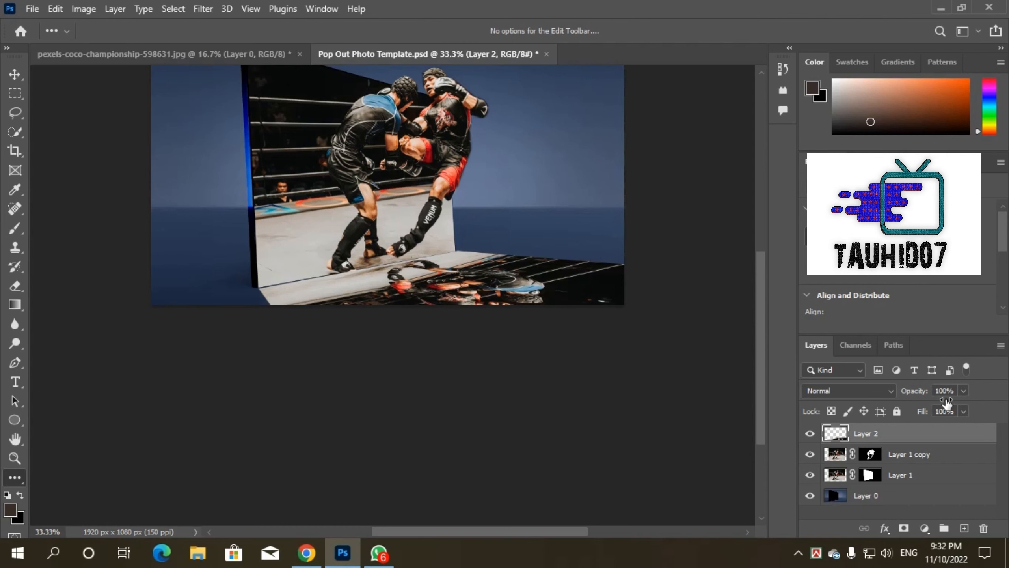
Open the blend mode choices for the floor reflection on Layer 2
{"action": "left_click", "coordinate": [868, 391]}
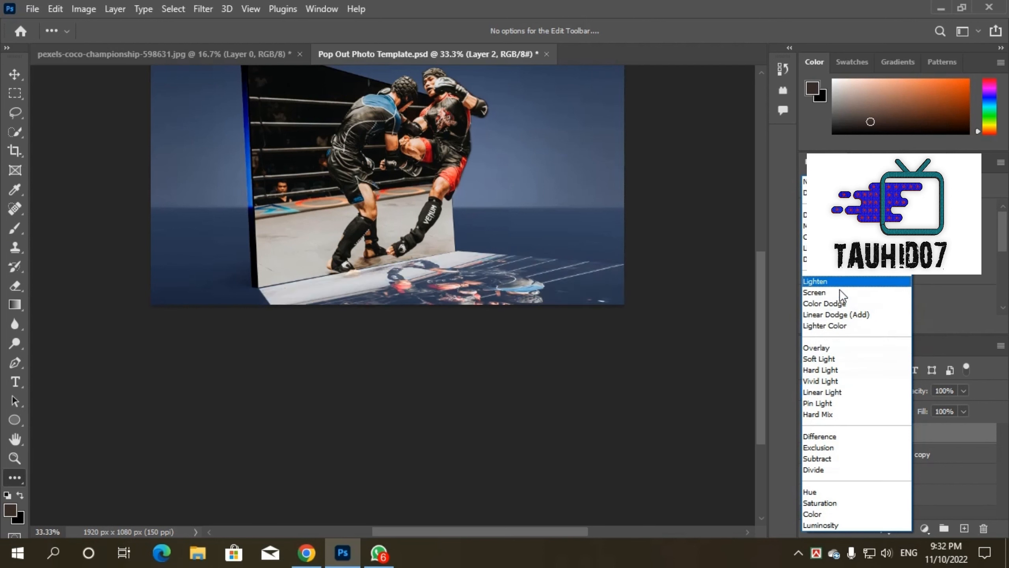